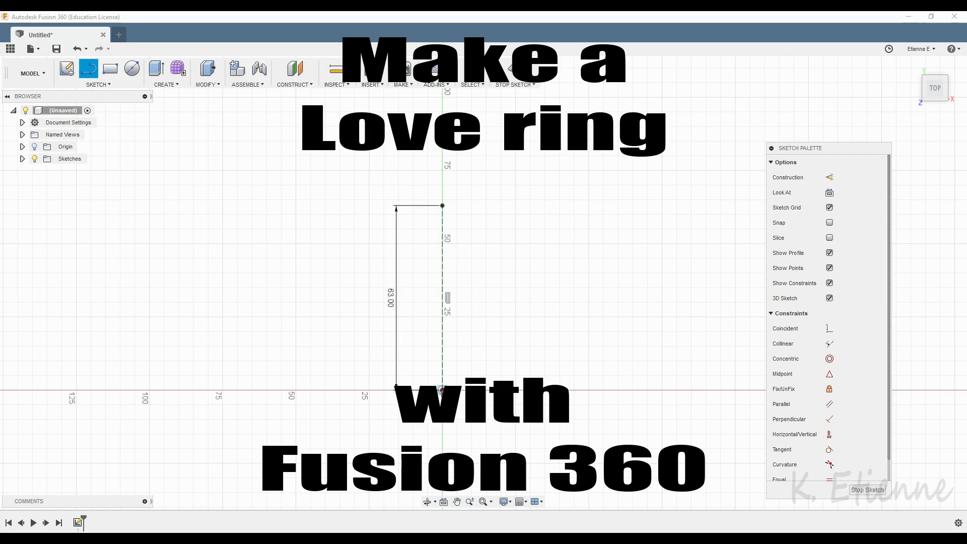
Draw a 45 mm vertical line from the origin and continue it with two tangent arcs forming half of a heart
left_click(442, 389)
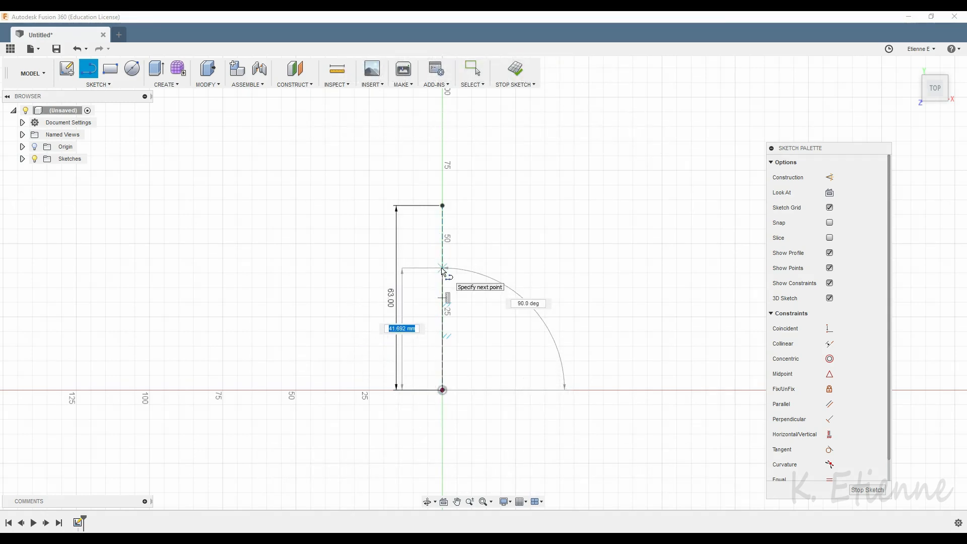
type("45")
key("Return")
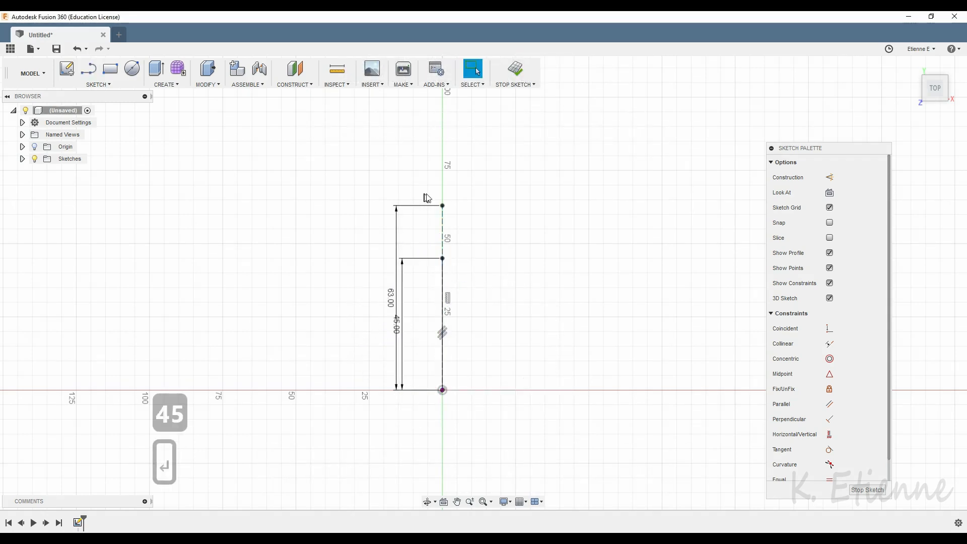
scroll(444, 229, "up", 5)
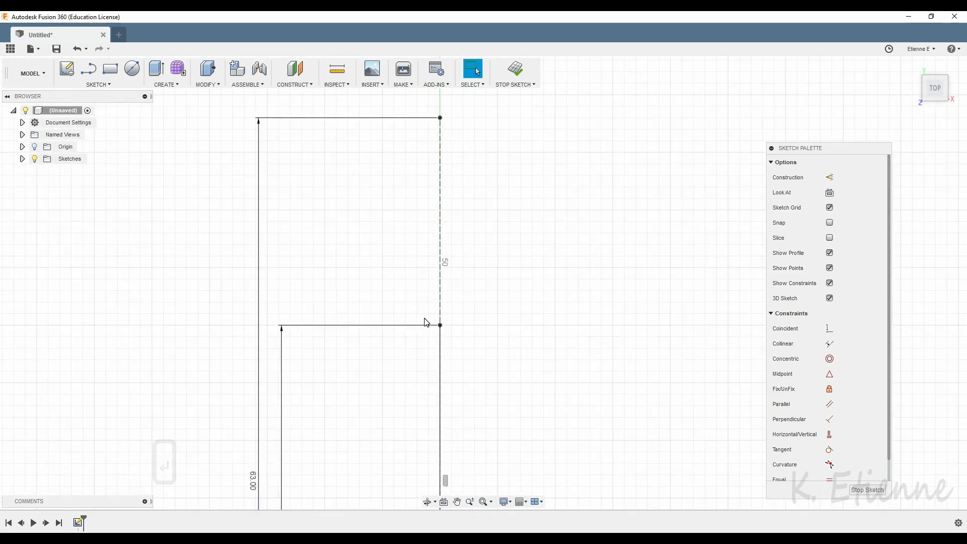
left_click(398, 249)
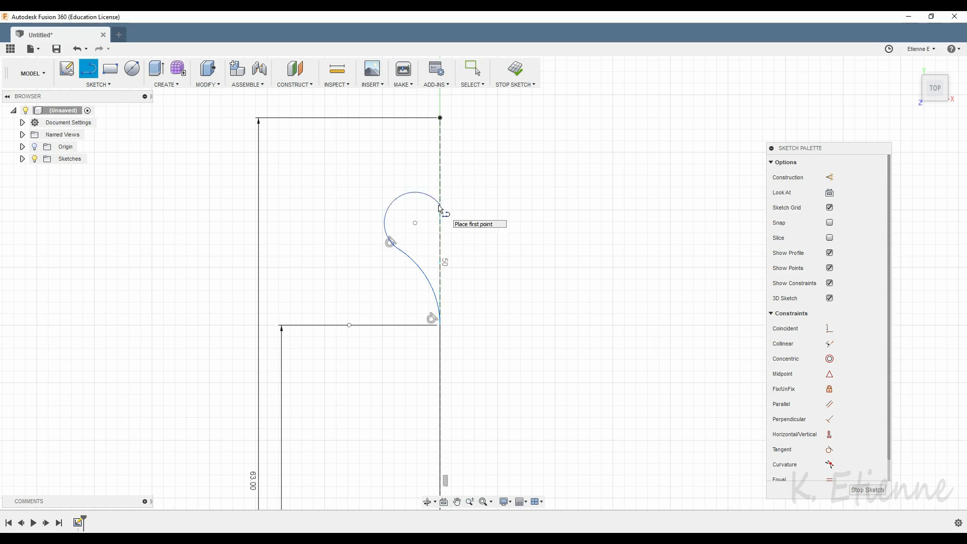
Mirror the heart's upper arc about the vertical line and finish the sketch
left_click(112, 89)
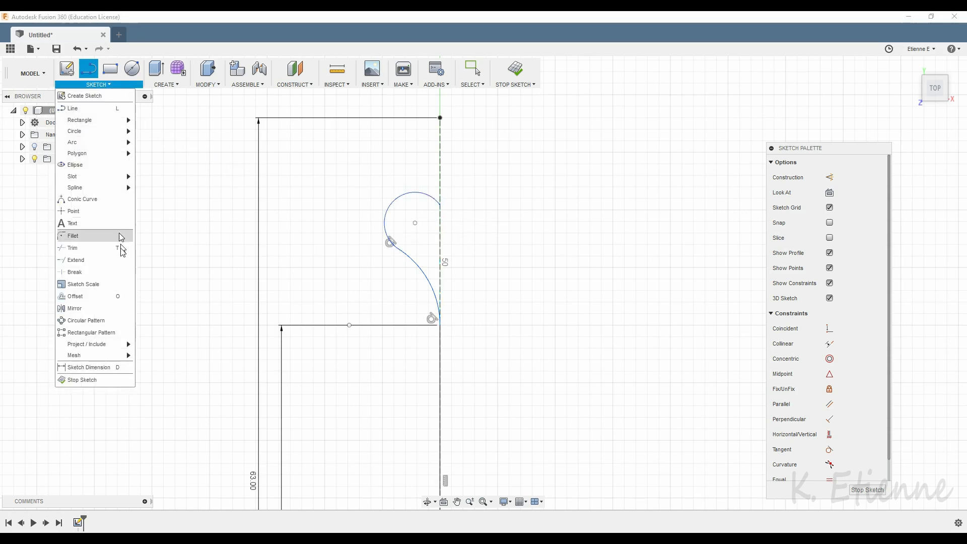
left_click(102, 308)
left_click(393, 208)
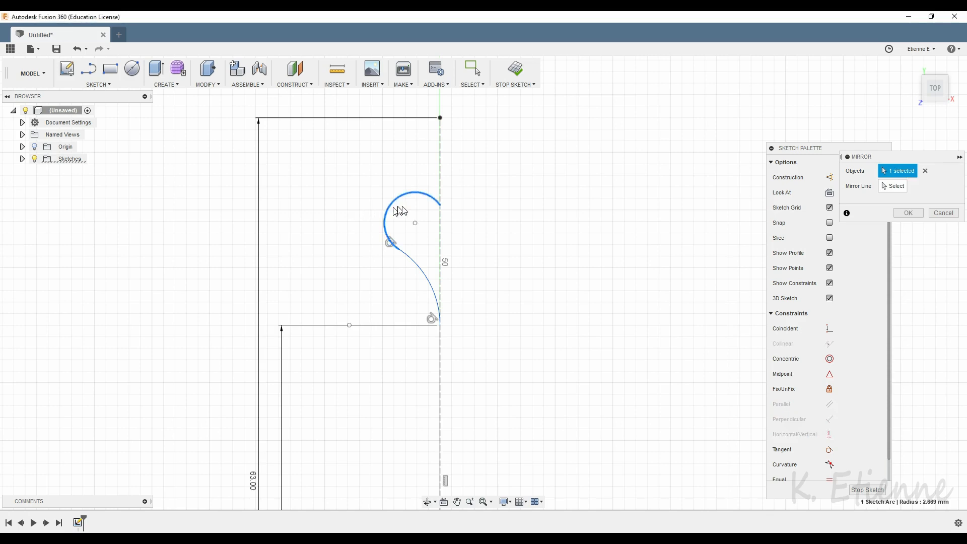
left_click(905, 191)
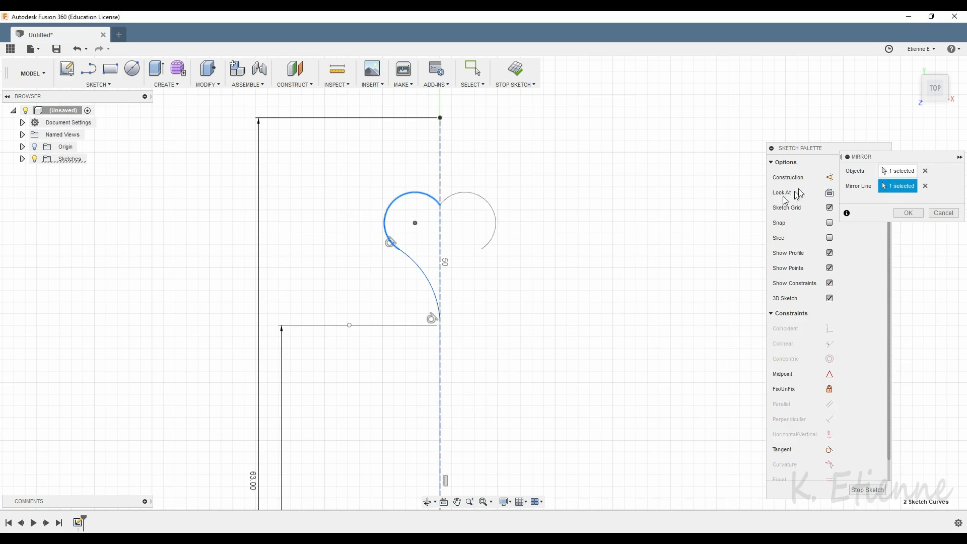
left_click(910, 213)
left_click(867, 489)
scroll(400, 320, "down", 5)
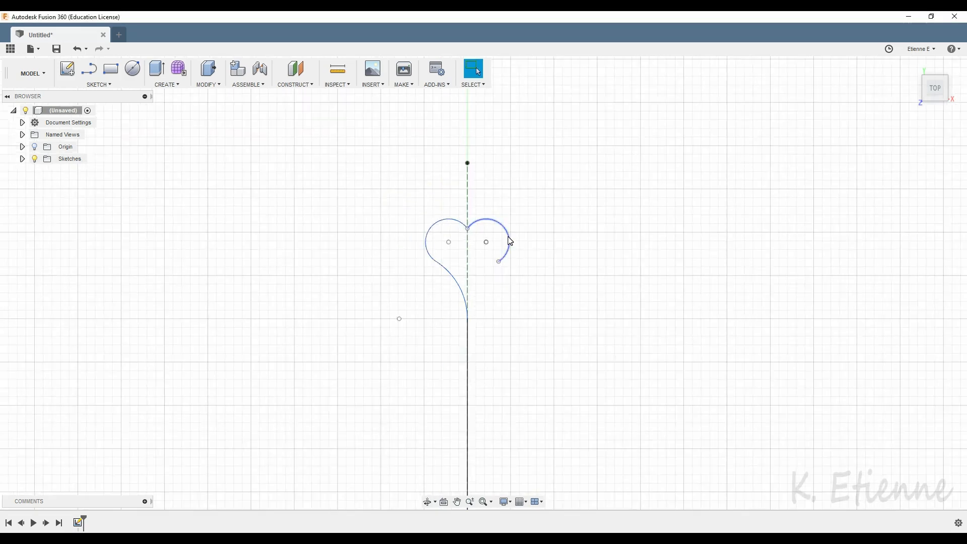
Create a pipe along the sketched line and half-heart curve
middle_click_drag(589, 392, 272, 179, "shift")
left_click(164, 84)
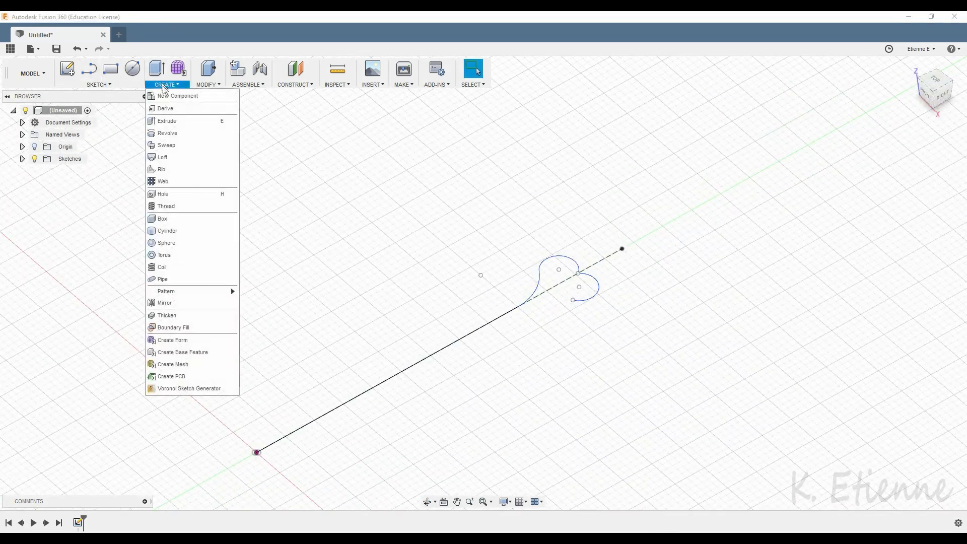
left_click(162, 279)
left_click(489, 322)
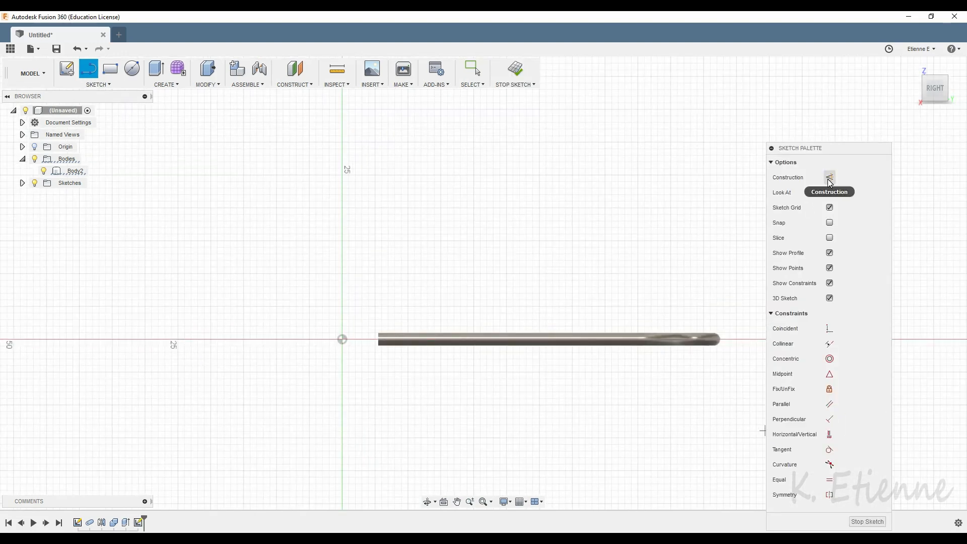
Draw an 11 mm vertical construction line on the vertical axis above the origin
left_click(830, 180)
scroll(340, 335, "down", 2)
left_click(370, 334)
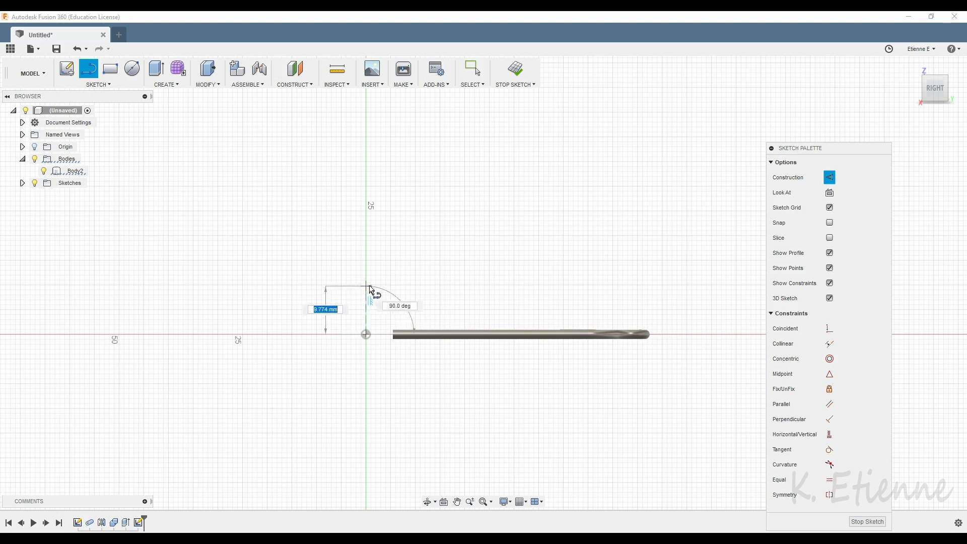
key("Escape")
left_click(89, 69)
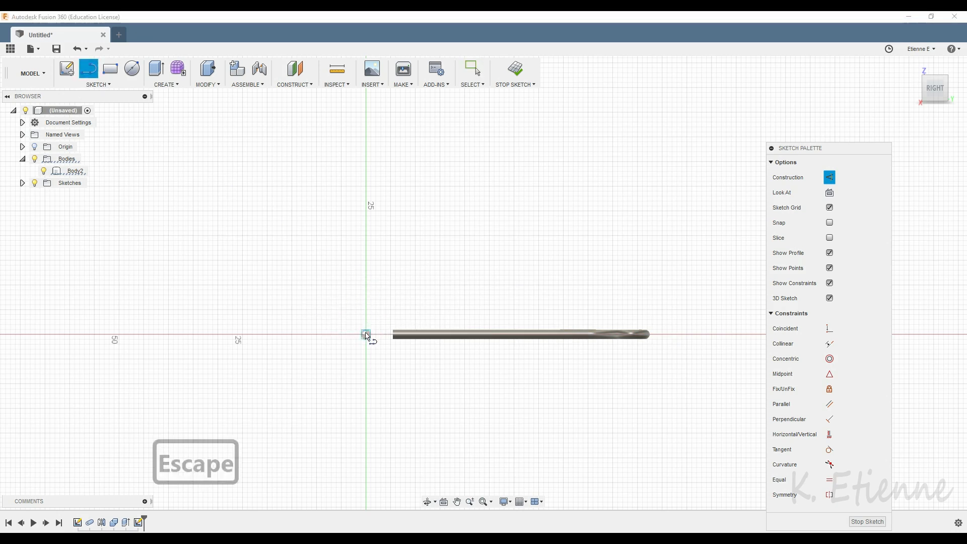
left_click(366, 272)
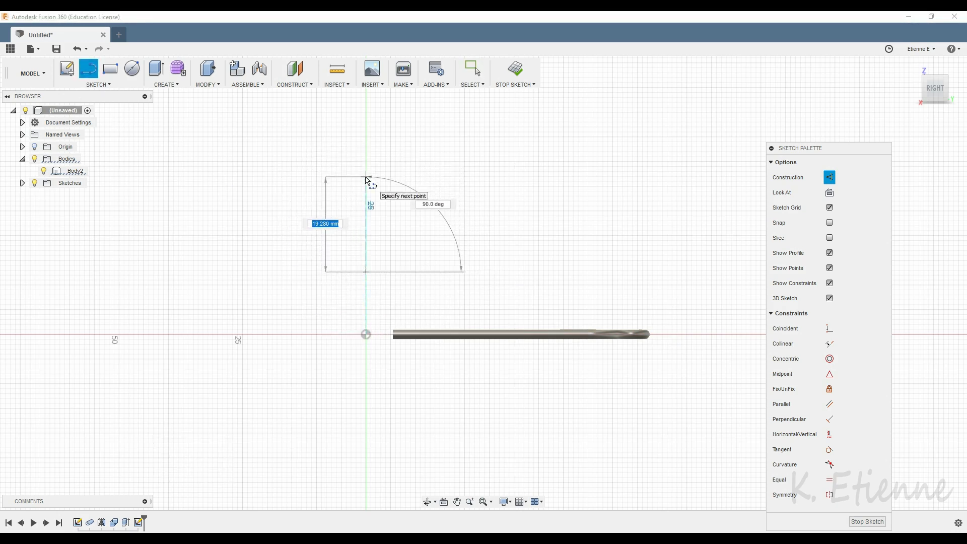
type("11")
key("Return")
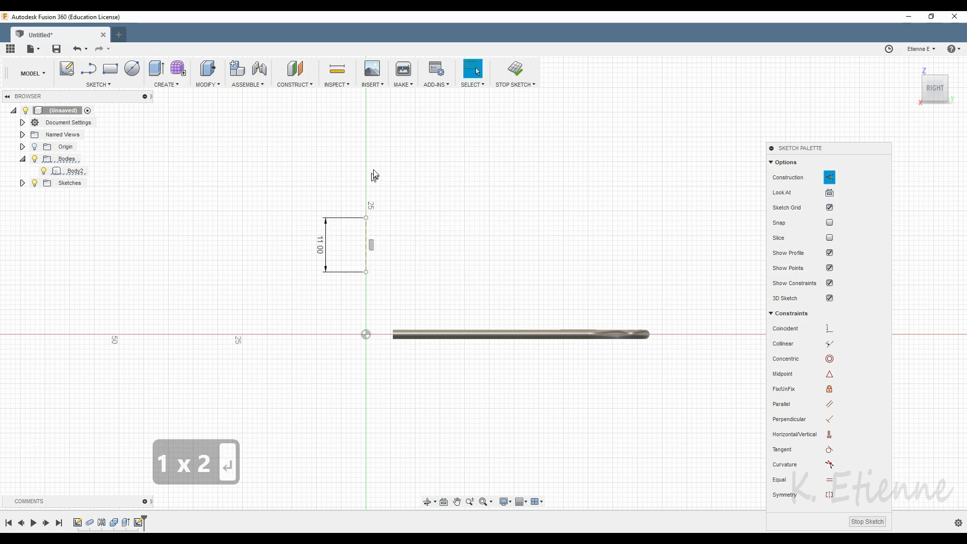
Draw a 359° center point arc centred on the construction line's lower end and starting at its upper end
left_click(104, 86)
mouse_move(90, 146)
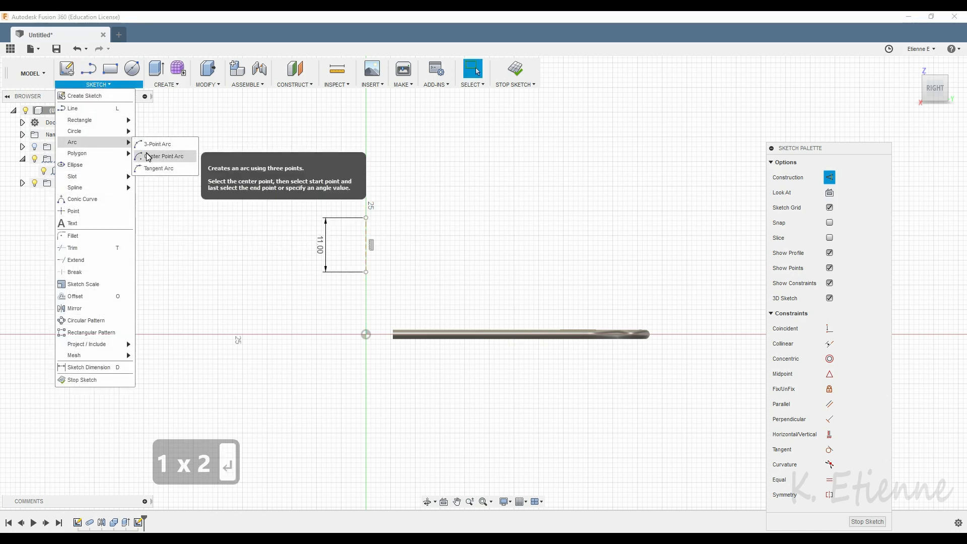
left_click(151, 155)
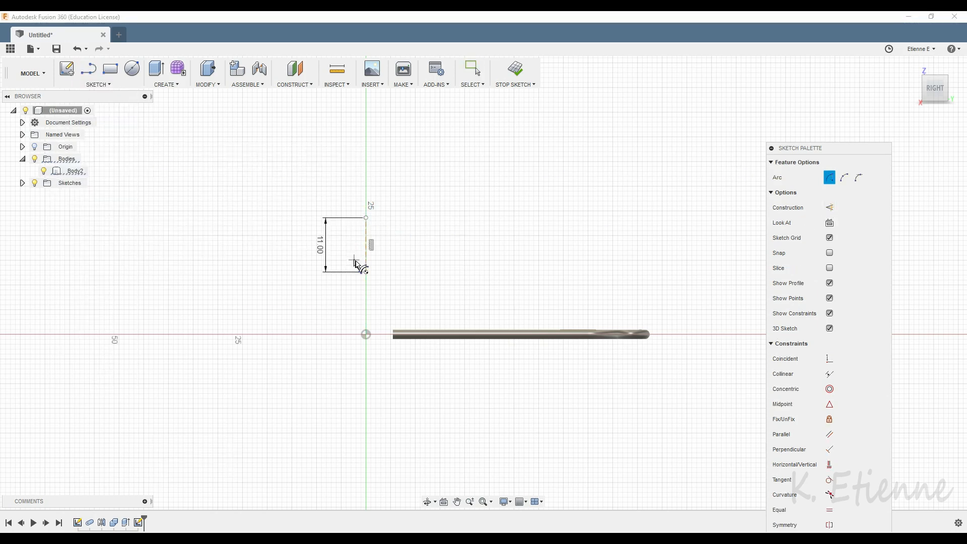
left_click(366, 271)
left_click(366, 218)
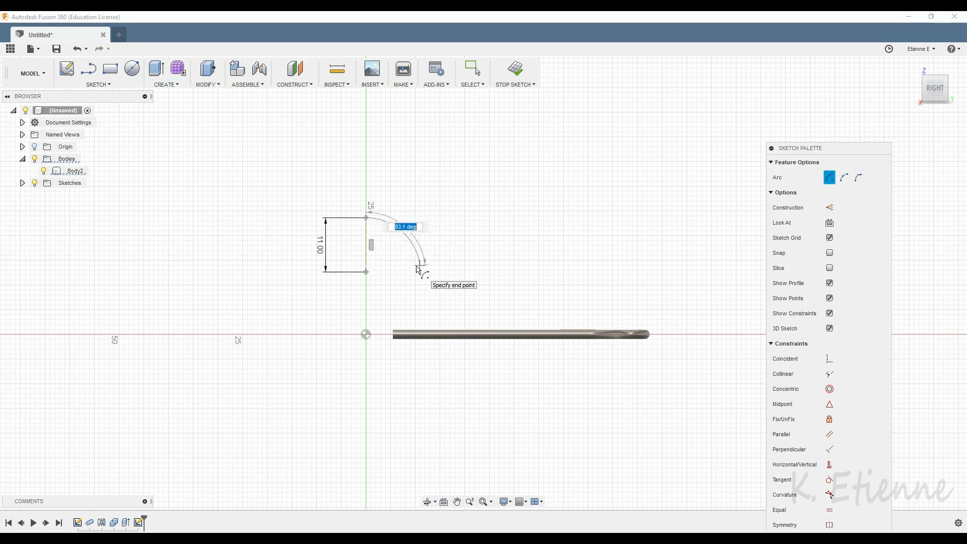
type("359")
key("Return")
key("Return")
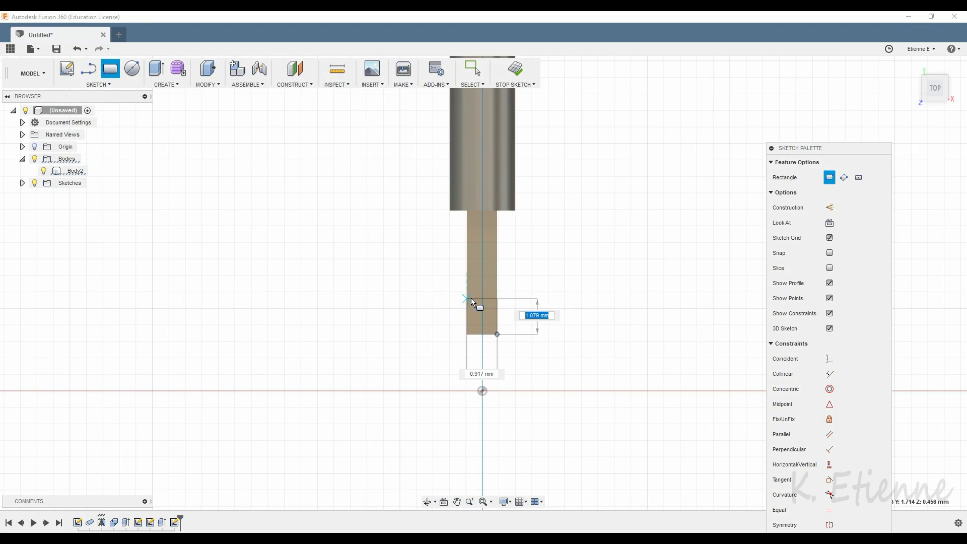
Sketch a rectangle over the free end of the narrow tab and extrude it upward about 2 mm, joined to the body
left_click(497, 334)
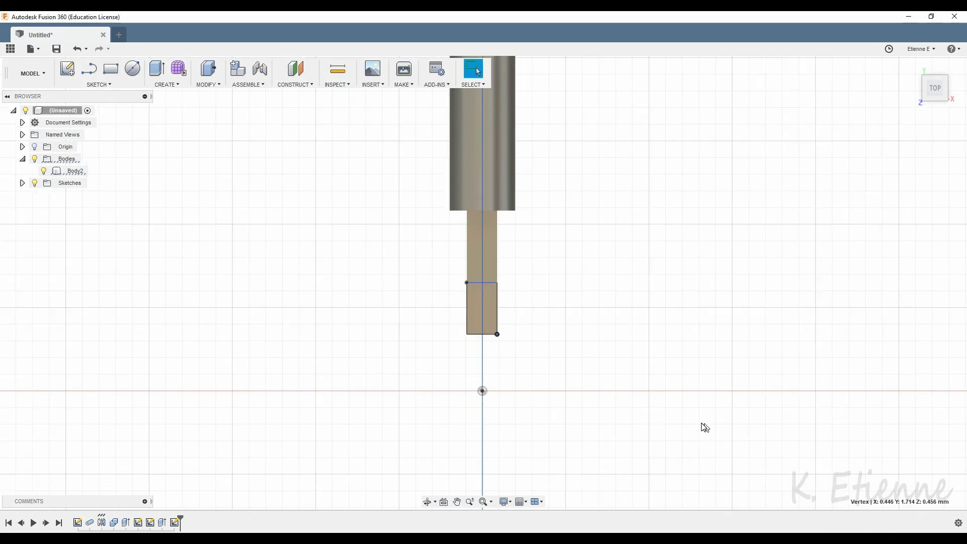
mouse_move(731, 445)
middle_mouse_down("shift")
mouse_move(638, 375)
mouse_move(506, 166)
mouse_move(490, 471)
mouse_move(468, 469)
middle_mouse_up("shift")
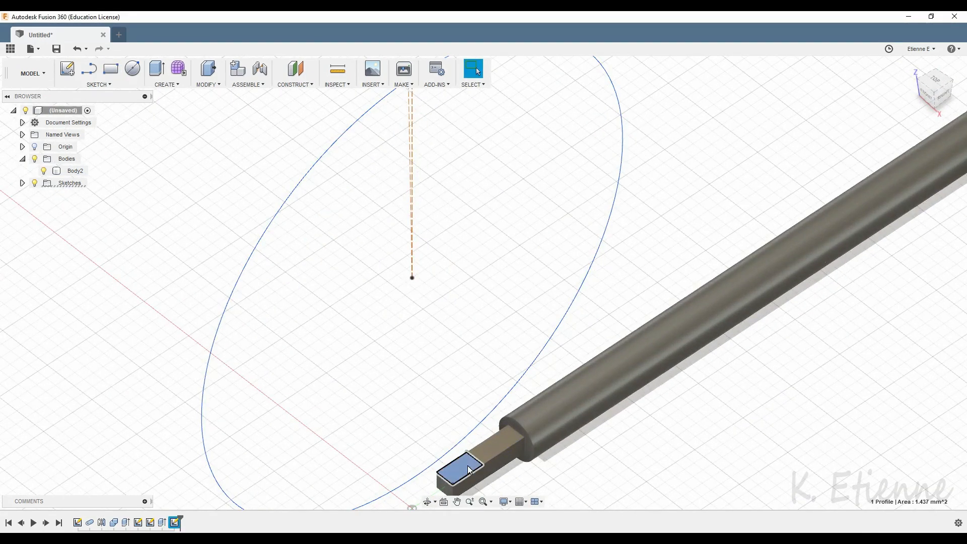
key("e")
left_click_drag(461, 462, 461, 424)
middle_click_drag(535, 438, 535, 394, "shift")
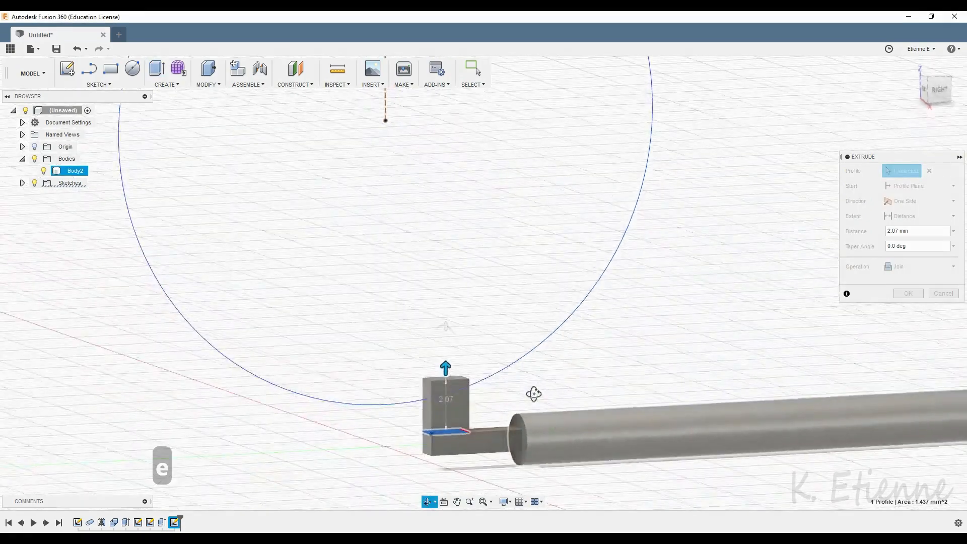
left_click(908, 294)
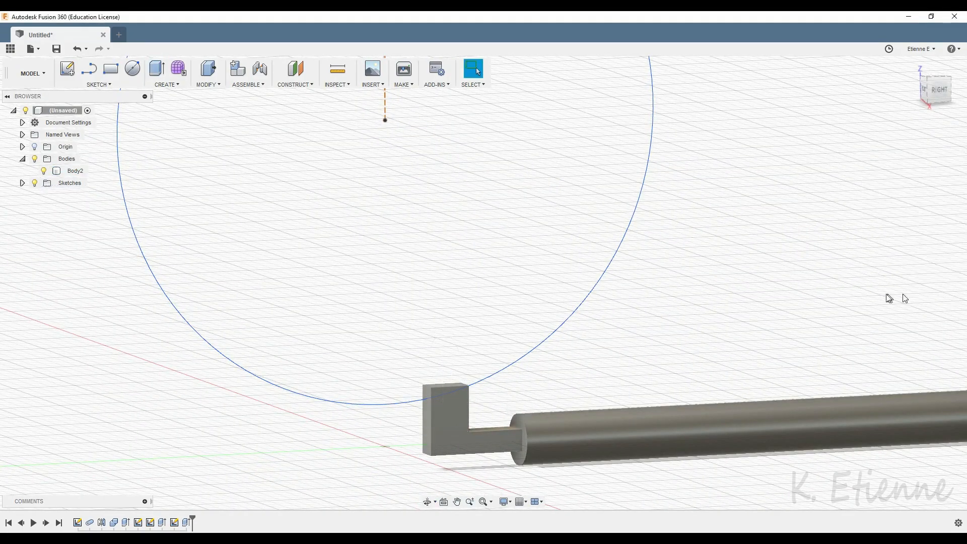
Hide Body2 and switch to the Sheet Metal workspace
scroll(363, 342, "down", 5)
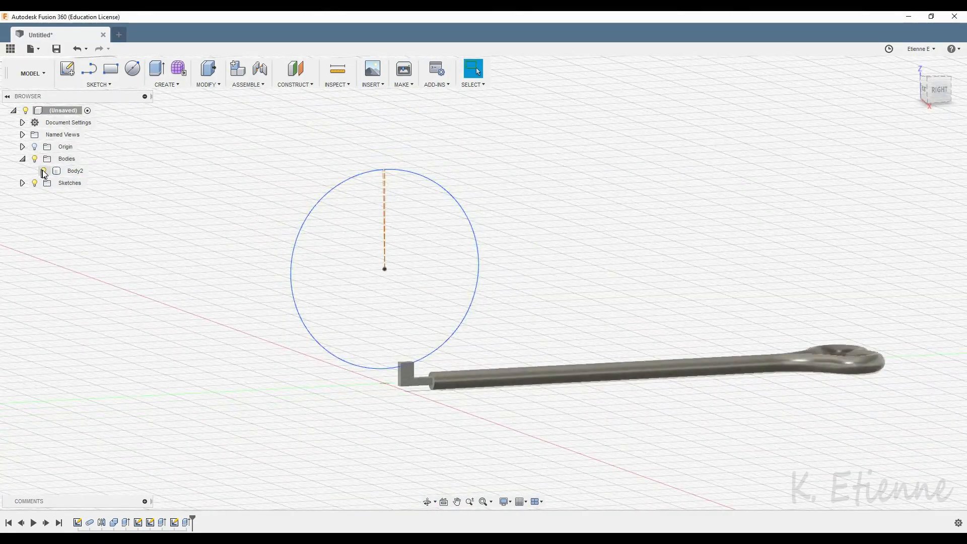
left_click(44, 172)
left_click(44, 76)
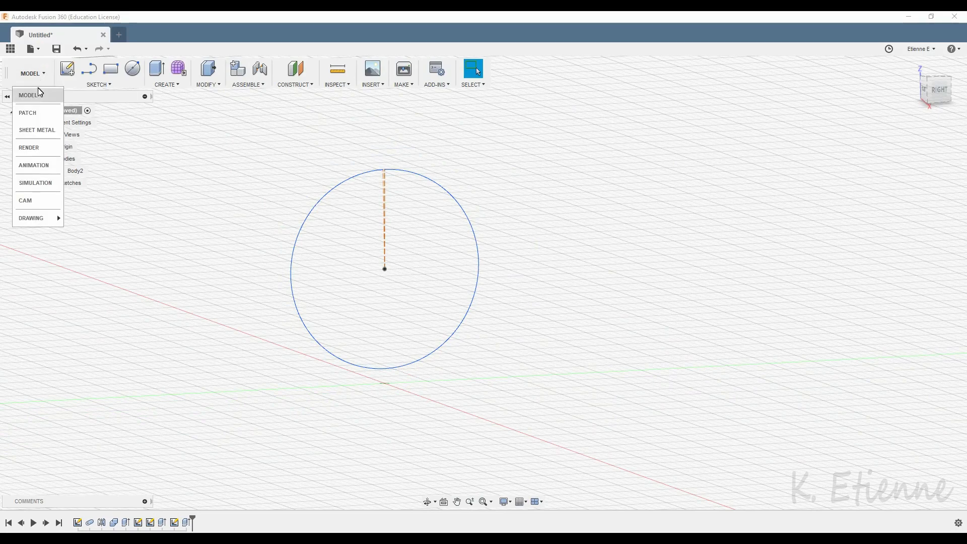
left_click(41, 130)
Create a flange from the open circle with a distance of 1 mm and thickness on Side 2, as a new body
left_click(176, 69)
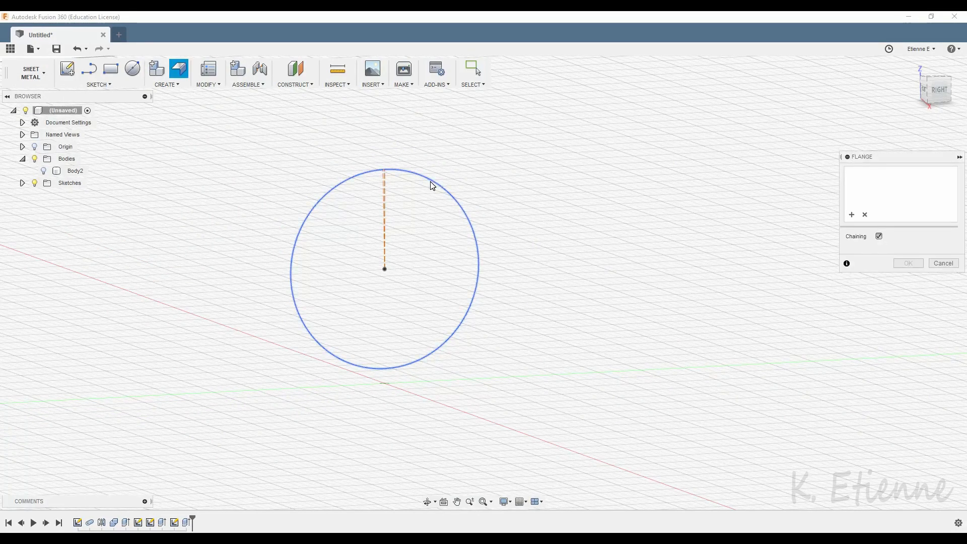
left_click(431, 180)
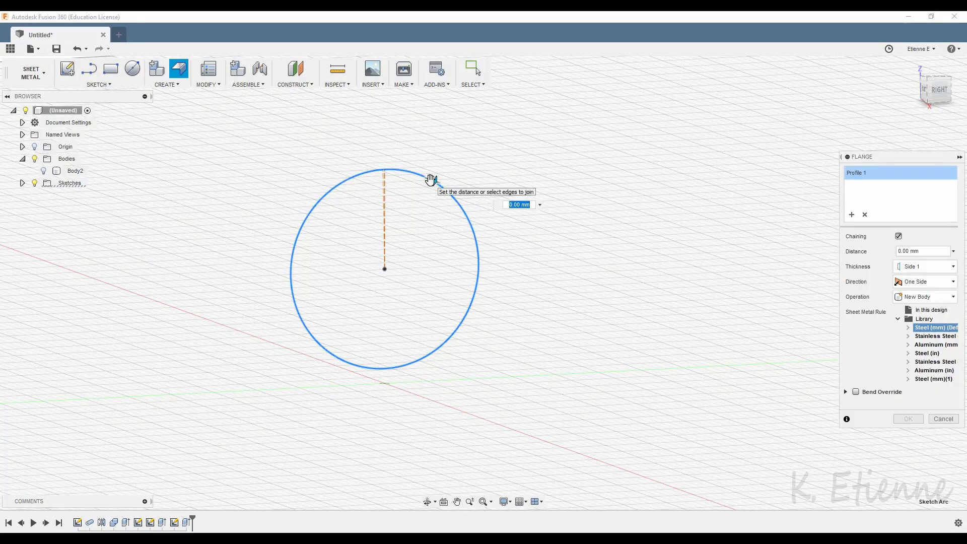
left_click(940, 267)
left_click(922, 293)
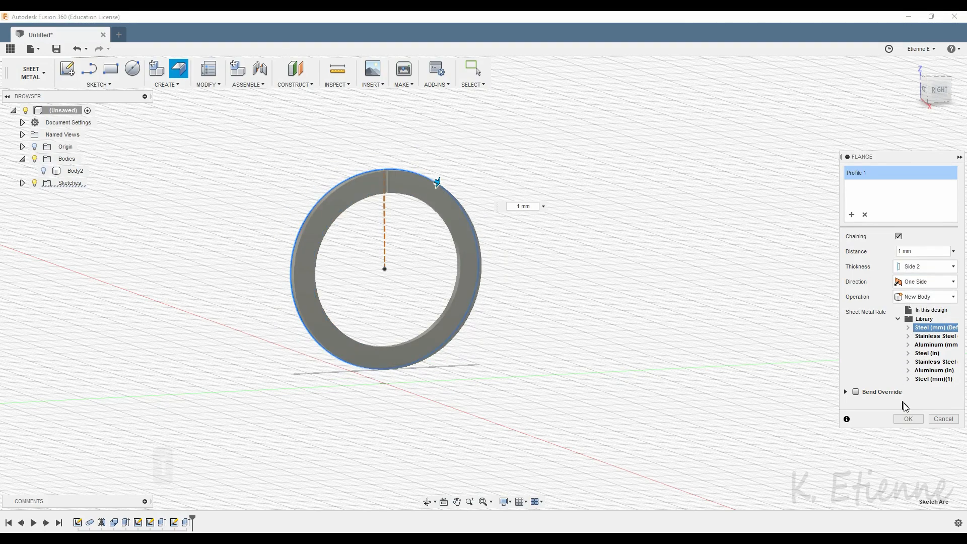
left_click(908, 418)
Extrude one end face of the ring's gap 0.086 mm into the gap with the Join operation
scroll(356, 185, "up", 10)
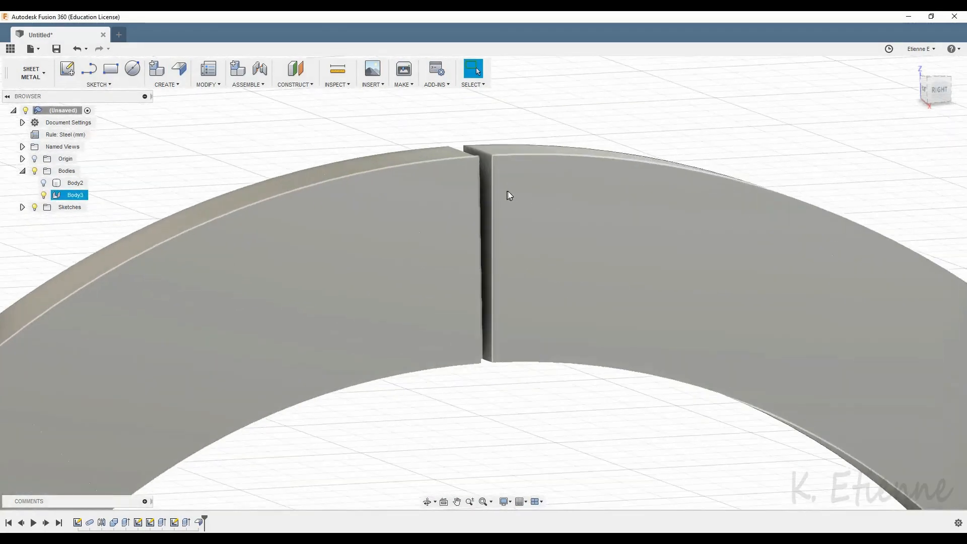
middle_click_drag(508, 192, 495, 199, "shift")
left_click(492, 178)
key("e")
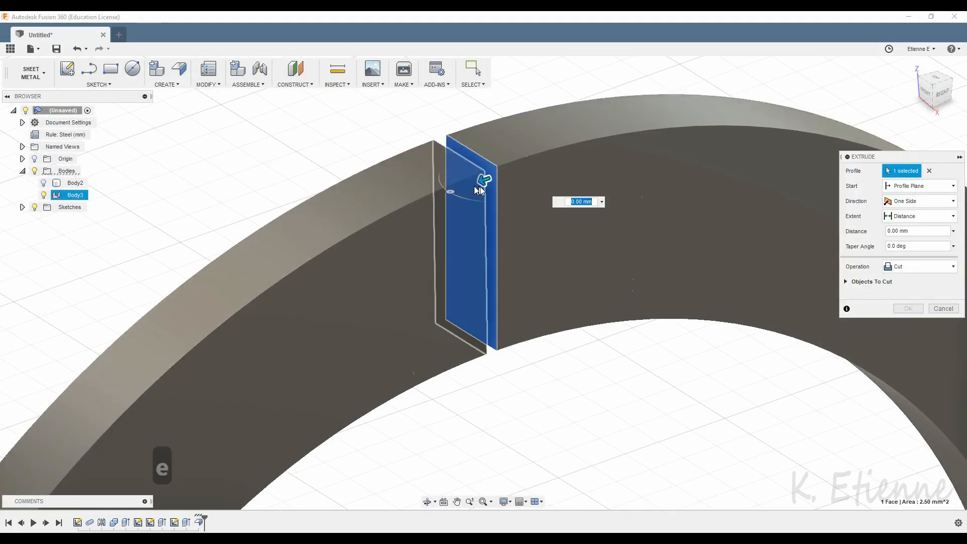
left_click(918, 267)
left_click(902, 278)
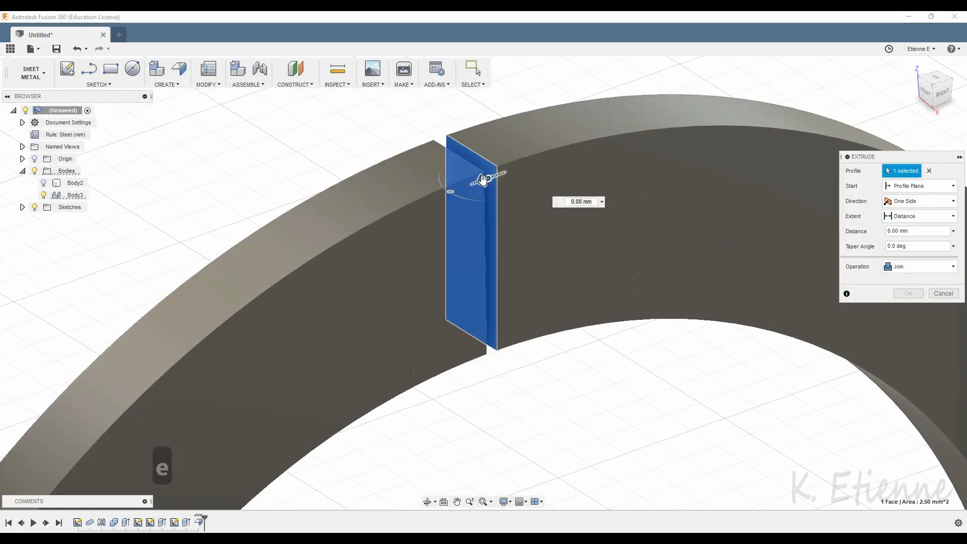
left_click_drag(484, 180, 477, 183)
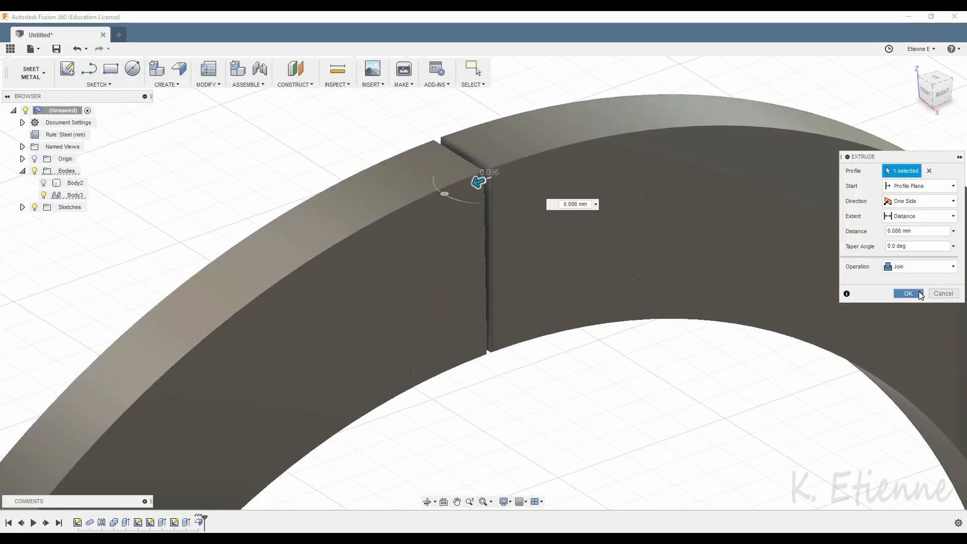
left_click(921, 295)
Unfold the ring's bend with the narrow outer face at the gap as the stationary entity, and show Body2 again
scroll(477, 156, "up", 5)
left_click(500, 190)
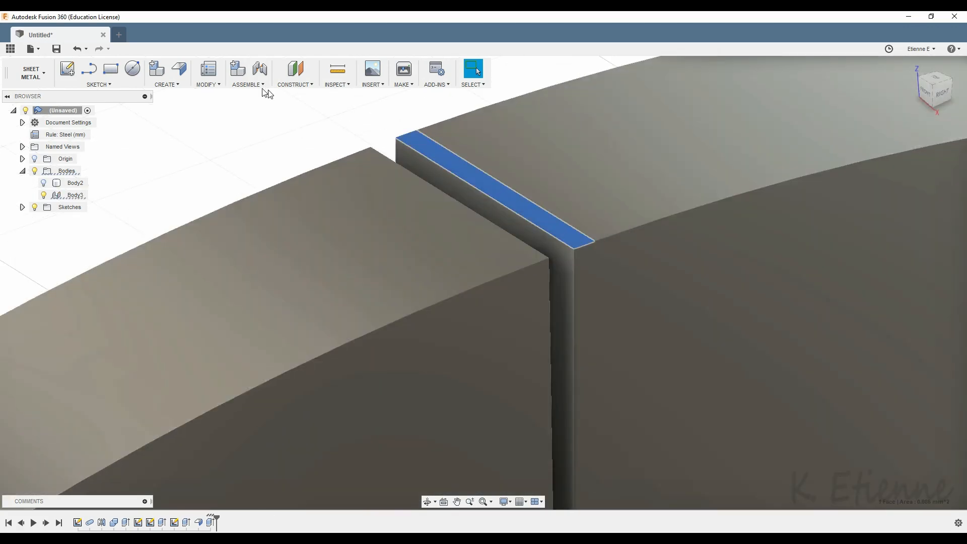
left_click(205, 85)
left_click(211, 96)
scroll(493, 164, "down", 5)
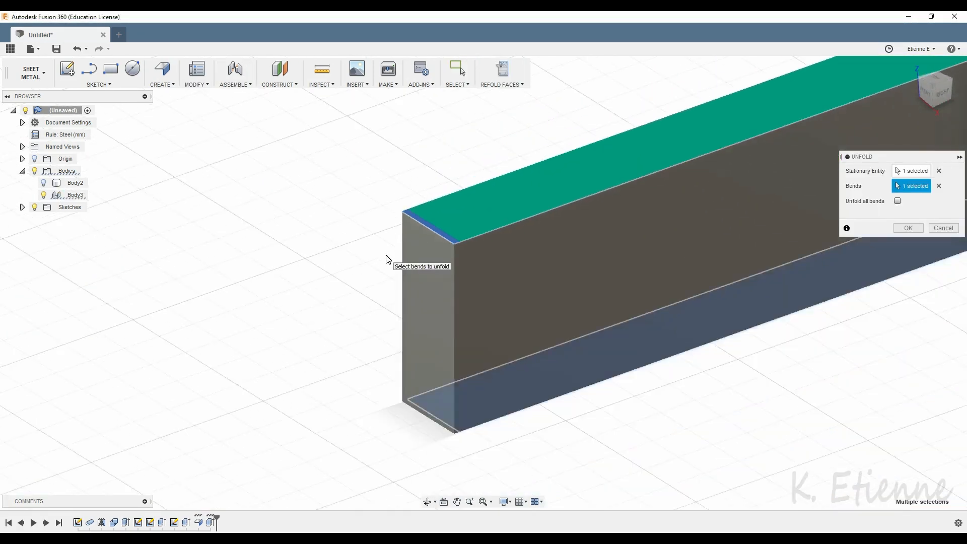
left_click(909, 228)
scroll(205, 345, "down", 5)
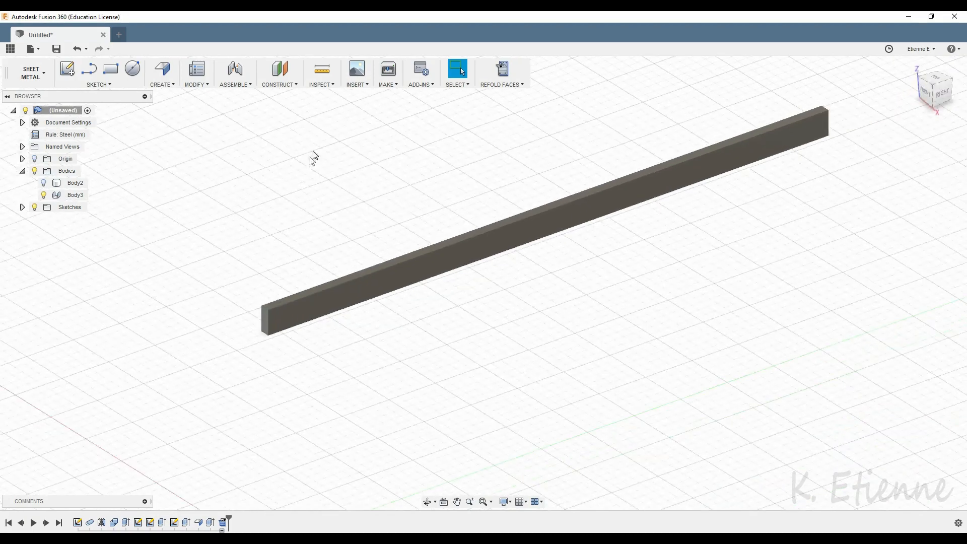
middle_click_drag(275, 309, 247, 301, "shift")
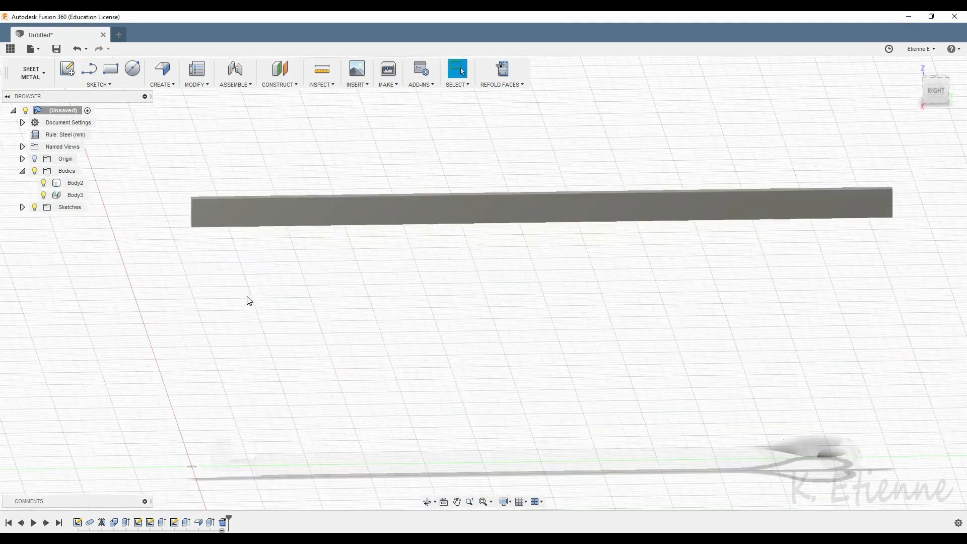
In the Model workspace, move Body2 up against the underside of the flat band, 0.111 mm in Y and 19.921 mm in Z
left_click(31, 73)
left_click(31, 95)
scroll(166, 149, "down", 2)
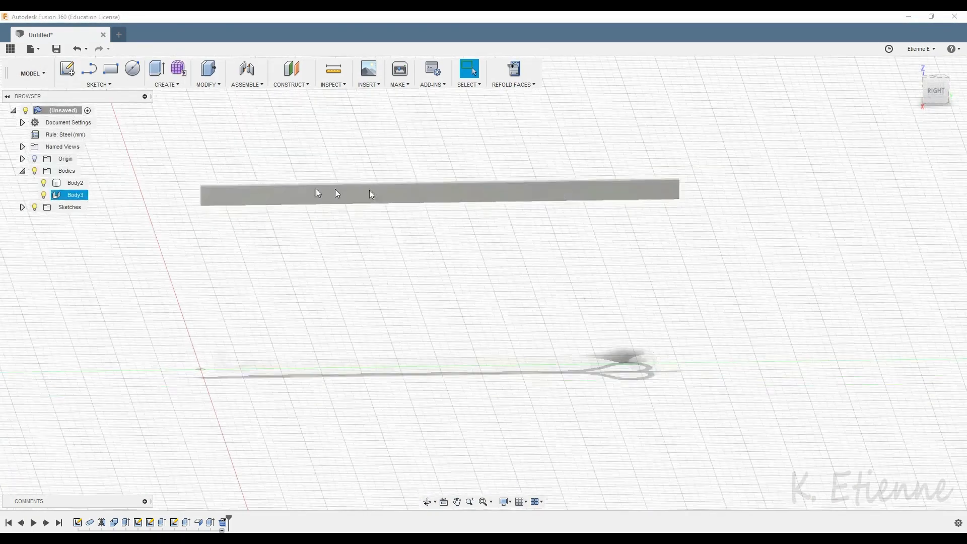
left_click(936, 96)
left_click(70, 183)
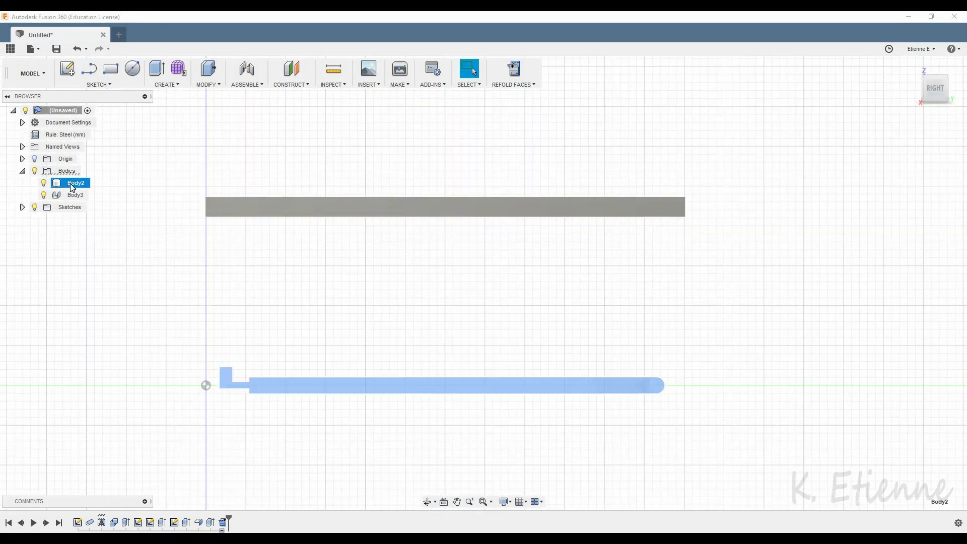
key("m")
left_click_drag(226, 383, 231, 223)
scroll(378, 207, "down", 1)
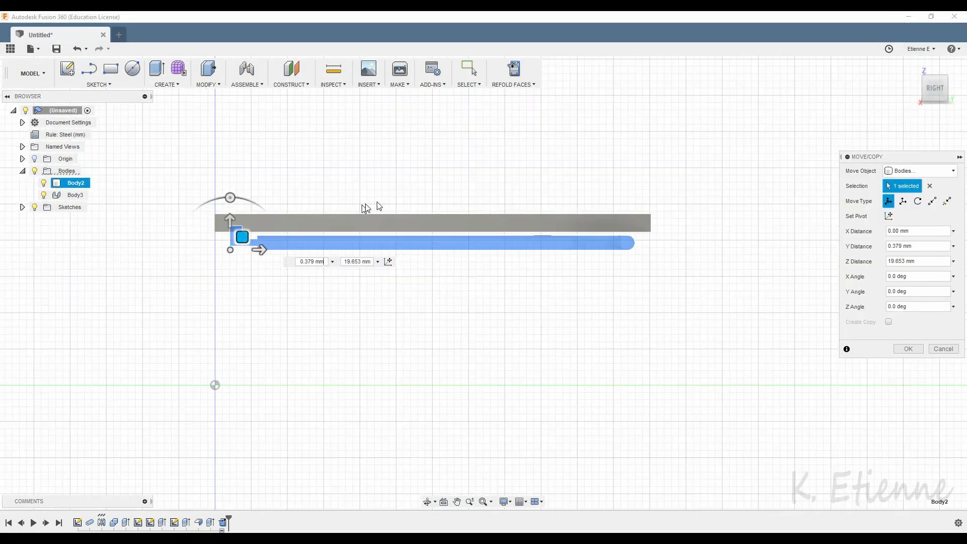
scroll(442, 209, "up", 5)
scroll(452, 266, "down", 2)
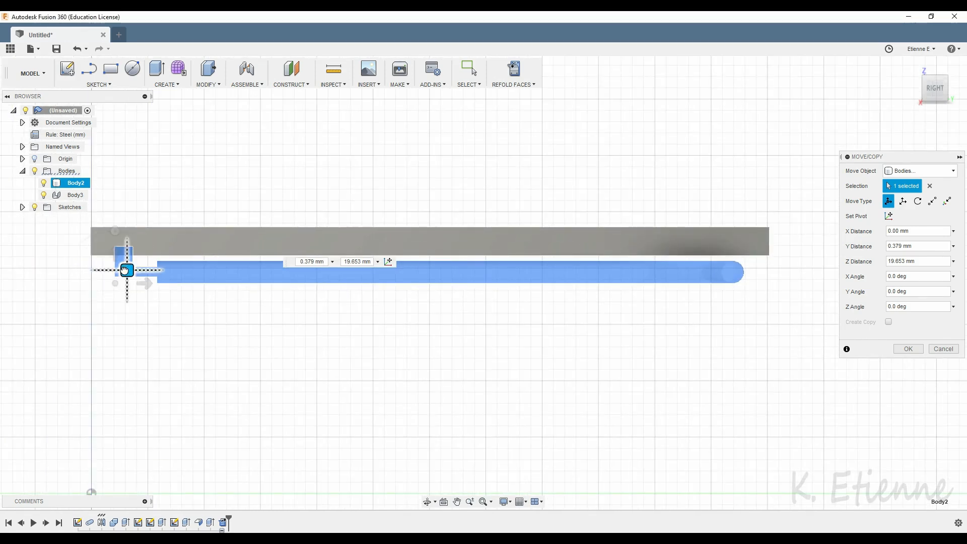
left_click_drag(125, 270, 121, 267)
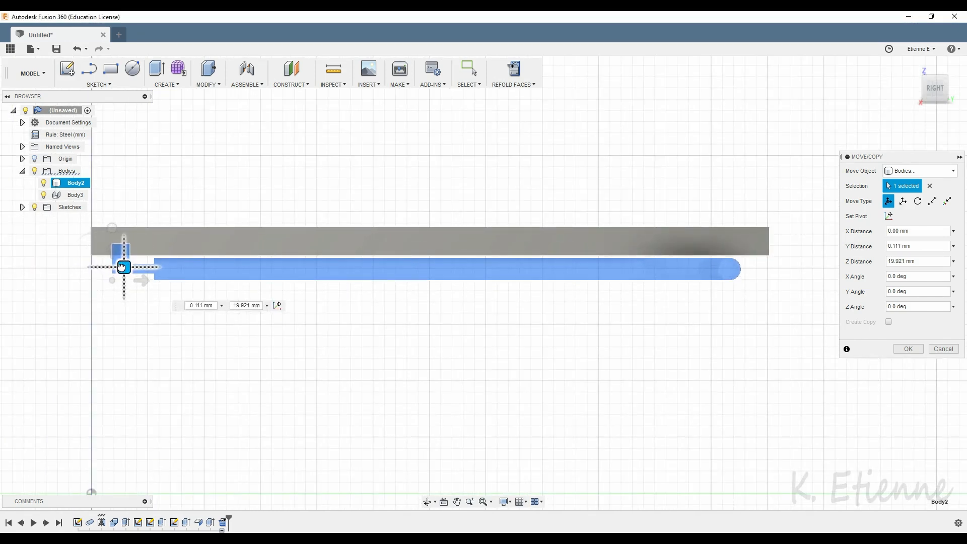
left_click(908, 348)
key("F6")
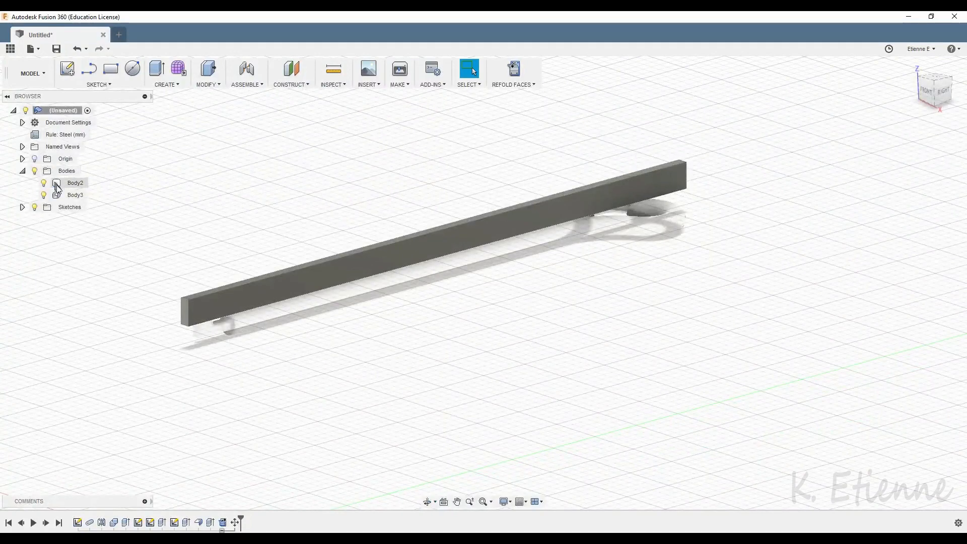
Combine Body2 and Body3 into one body and refold the sheet-metal faces into a ring
left_click(57, 185)
left_click(75, 195, "shift")
left_click(212, 84)
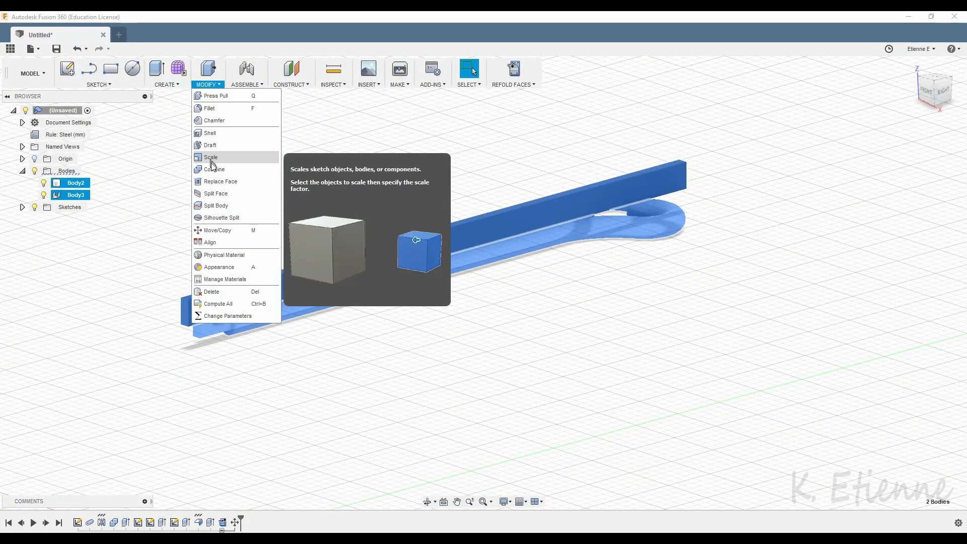
left_click(212, 168)
left_click(906, 257)
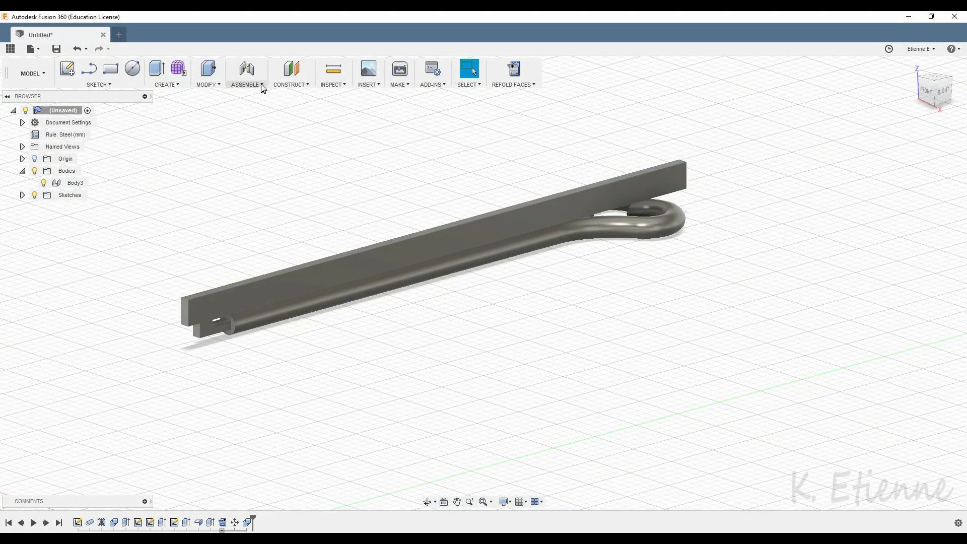
left_click(514, 69)
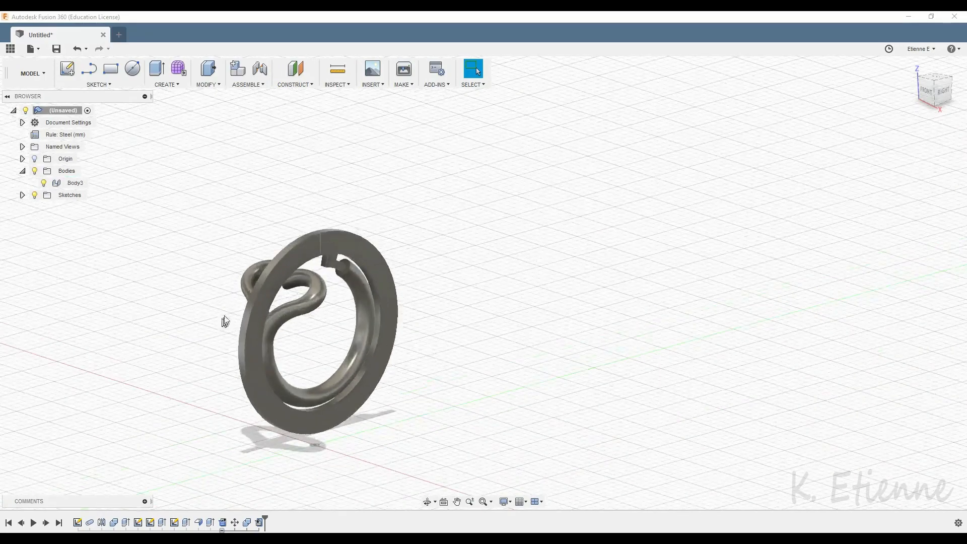
Cut away the small L-shaped connector by extruding its side face back through it, and remove the separated flat ring, Body4
mouse_move(263, 301)
middle_mouse_down("shift")
mouse_move(331, 304)
mouse_move(256, 289)
middle_mouse_up("shift")
scroll(274, 283, "up", 2)
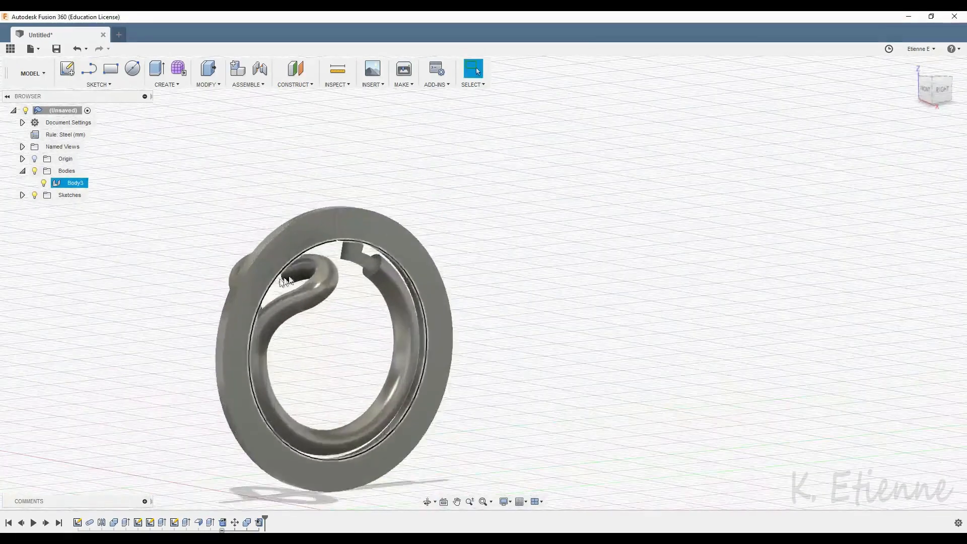
scroll(286, 281, "up", 3)
left_click(379, 246)
key("e")
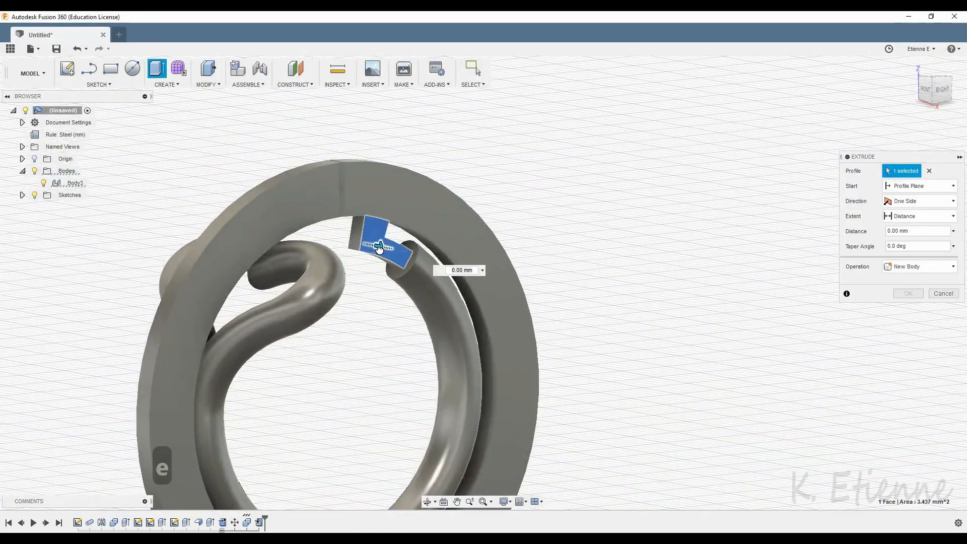
left_click_drag(378, 246, 337, 239)
left_click(899, 313)
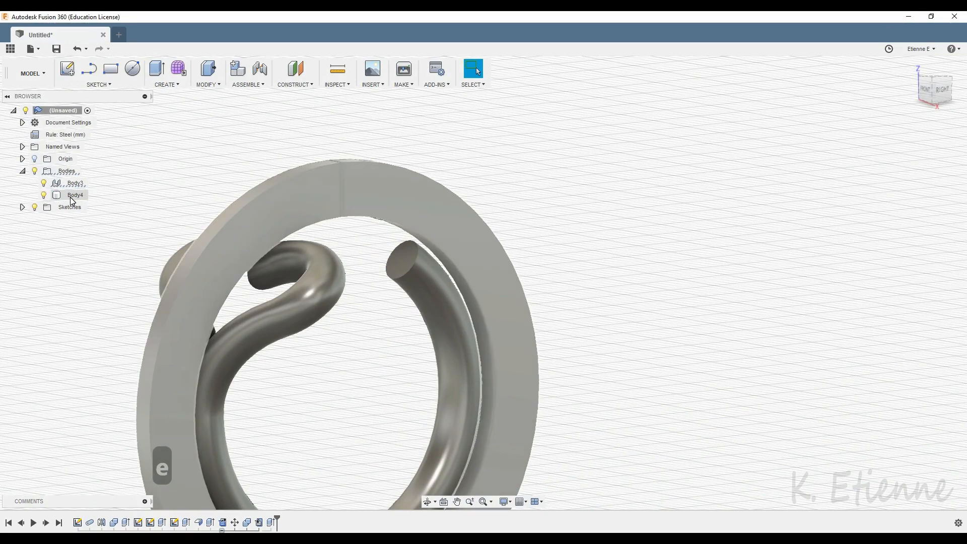
right_click(74, 196)
left_click(101, 350)
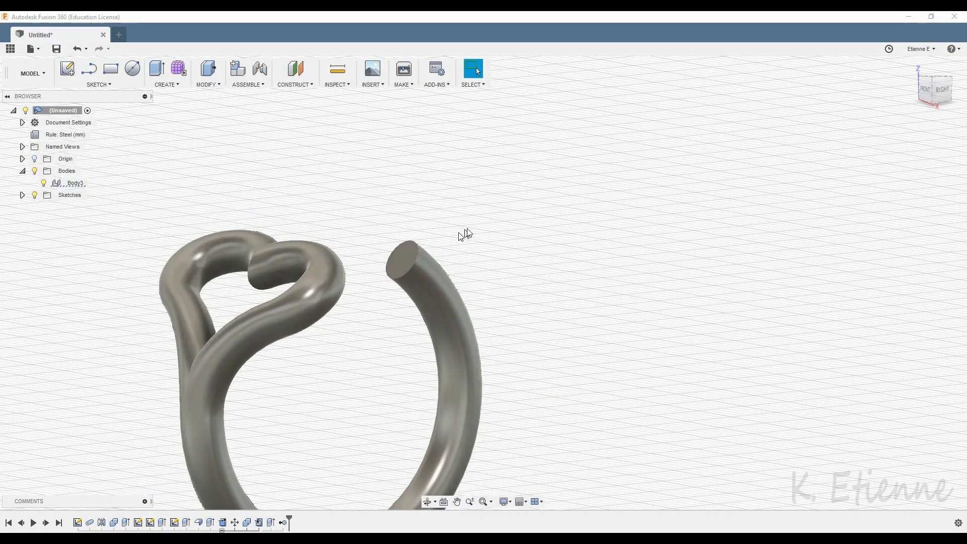
Round the open end of the pipe ring with a 1 mm fillet on its circular edge
scroll(464, 233, "down", 4)
middle_click_drag(305, 309, 427, 271, "shift")
scroll(449, 251, "up", 3)
left_click(450, 251)
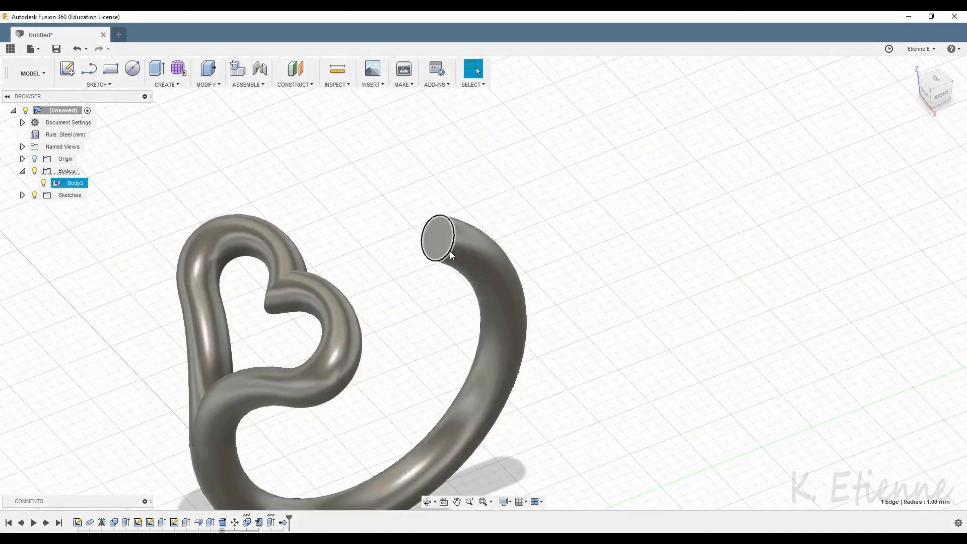
type("f")
type("1")
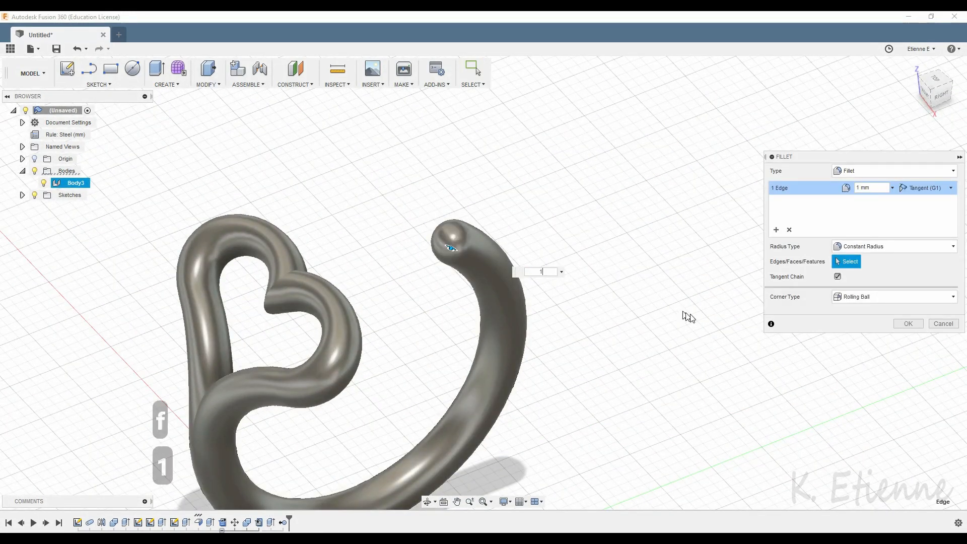
left_click(902, 328)
Sketch a circle about 28 mm in diameter centred on the origin of the horizontal plane below the ring, and finish the sketch
scroll(454, 303, "down", 3)
mouse_move(453, 302)
middle_mouse_down("shift")
mouse_move(479, 315)
mouse_move(469, 310)
middle_mouse_up("shift")
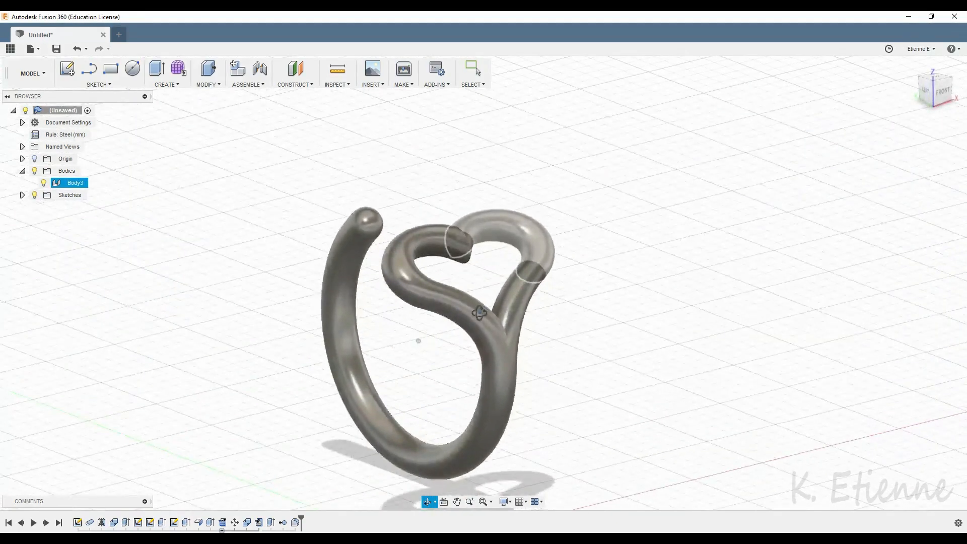
left_click(132, 68)
scroll(301, 175, "down", 4)
middle_click_drag(485, 274, 402, 323, "shift")
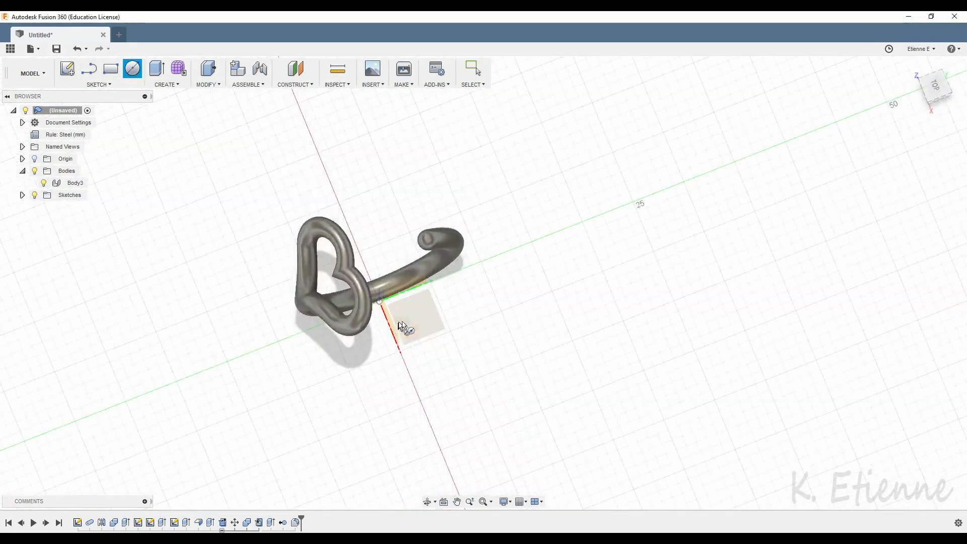
left_click(410, 322)
left_click(455, 316)
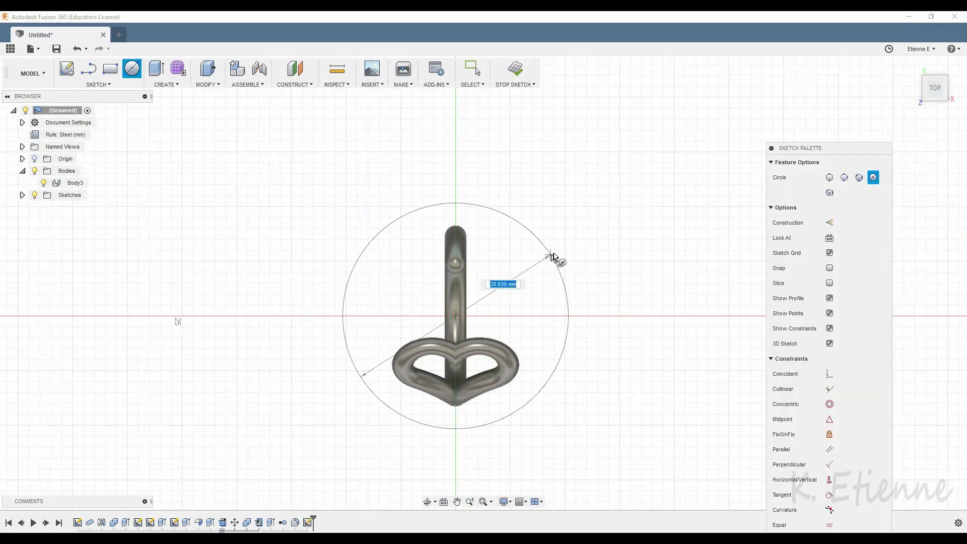
left_click(585, 232)
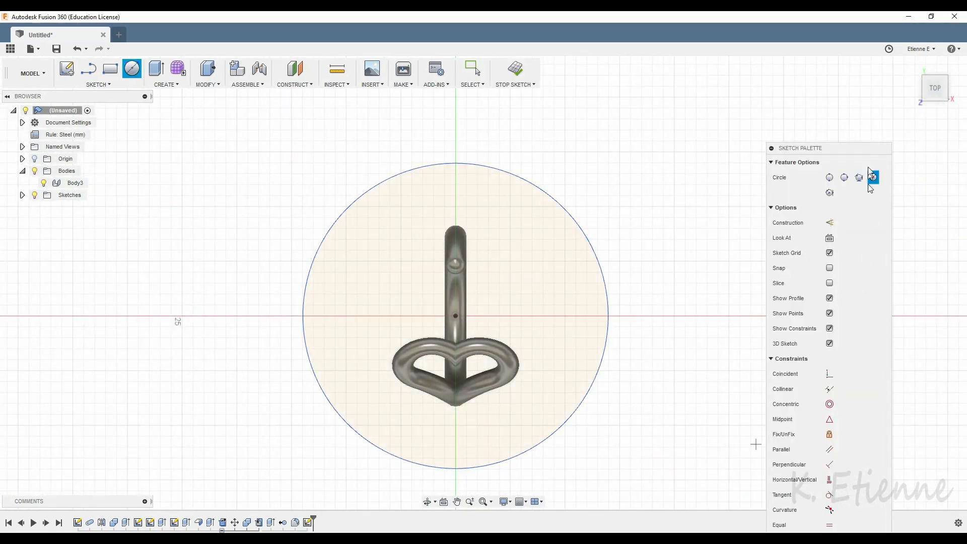
left_click_drag(862, 151, 862, 95)
left_click(870, 512)
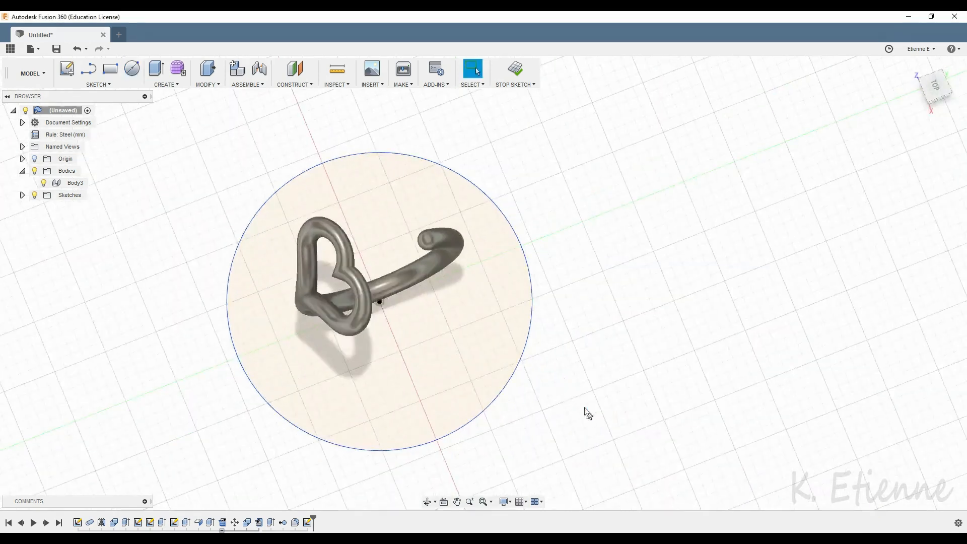
Extrude the circle upward 4.269 mm as a new body, to just below the ring
left_click(467, 379)
middle_click_drag(467, 379, 504, 327, "shift")
key("e")
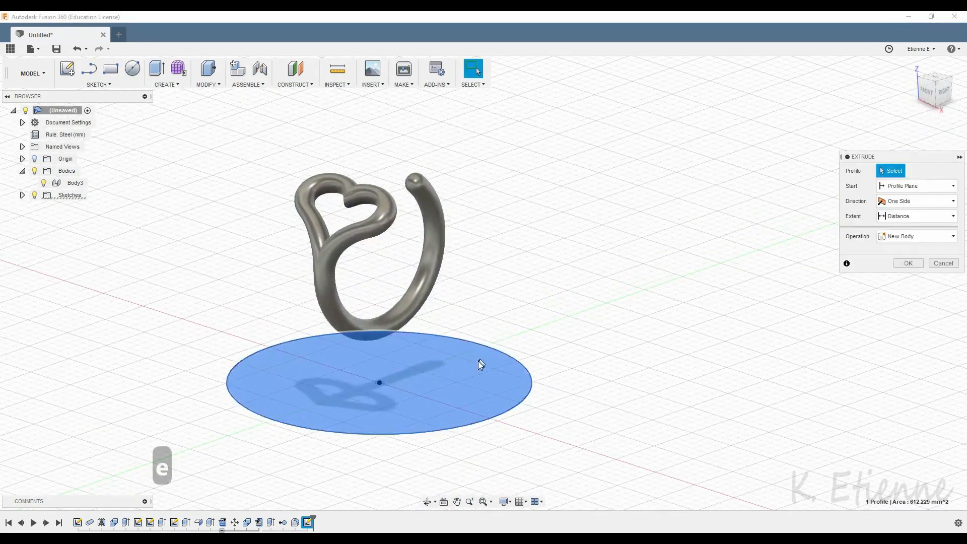
left_click_drag(379, 370, 391, 313)
left_click(945, 92)
scroll(382, 330, "up", 5)
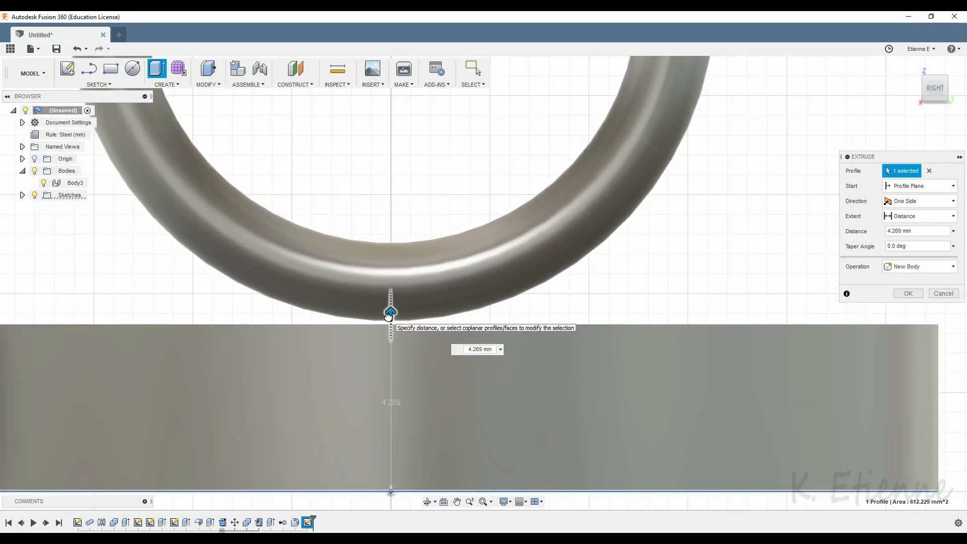
left_click(909, 293)
Fillet the upper circular edge of the round base with a radius of 1.503 mm
scroll(600, 257, "down", 5)
middle_click_drag(517, 255, 580, 323, "shift")
scroll(438, 393, "down", 2)
left_click(525, 392)
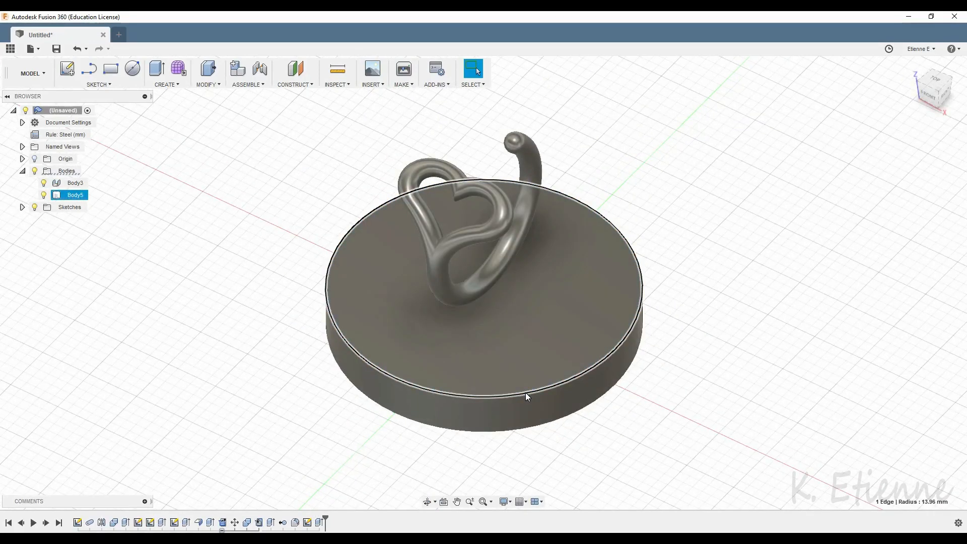
key("f")
middle_click_drag(448, 399, 590, 367, "shift")
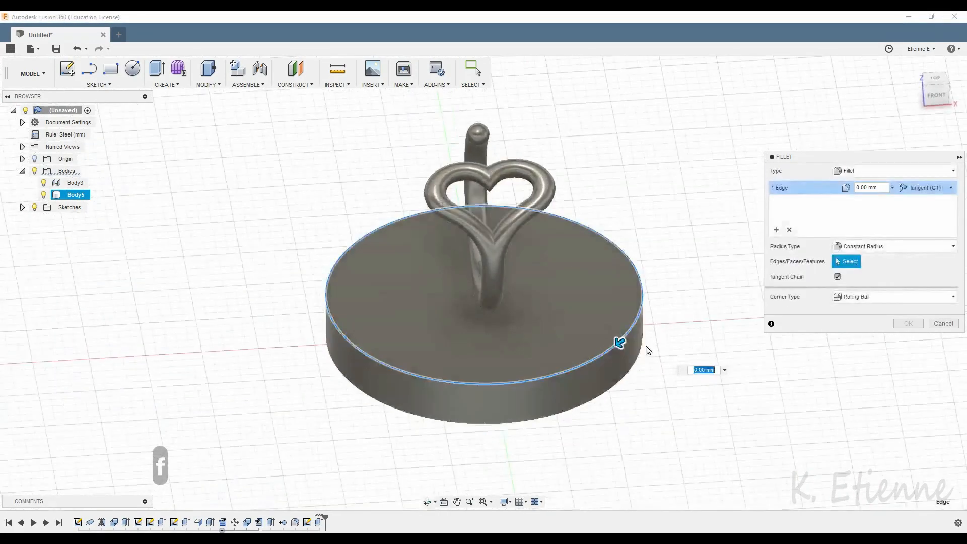
left_click_drag(621, 341, 616, 346)
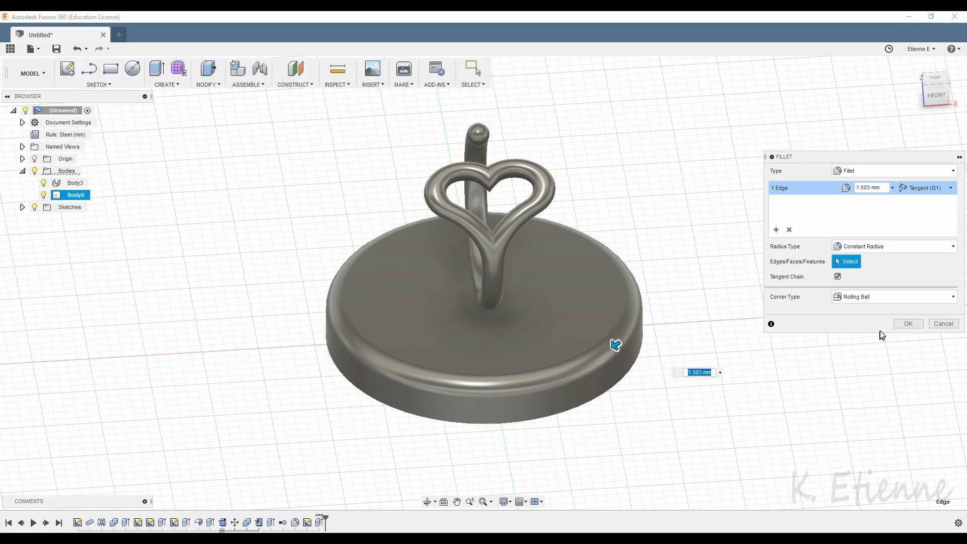
left_click(908, 324)
Switch to the Render workspace and collapse the rendering gallery
middle_click_drag(432, 406, 334, 406, "shift")
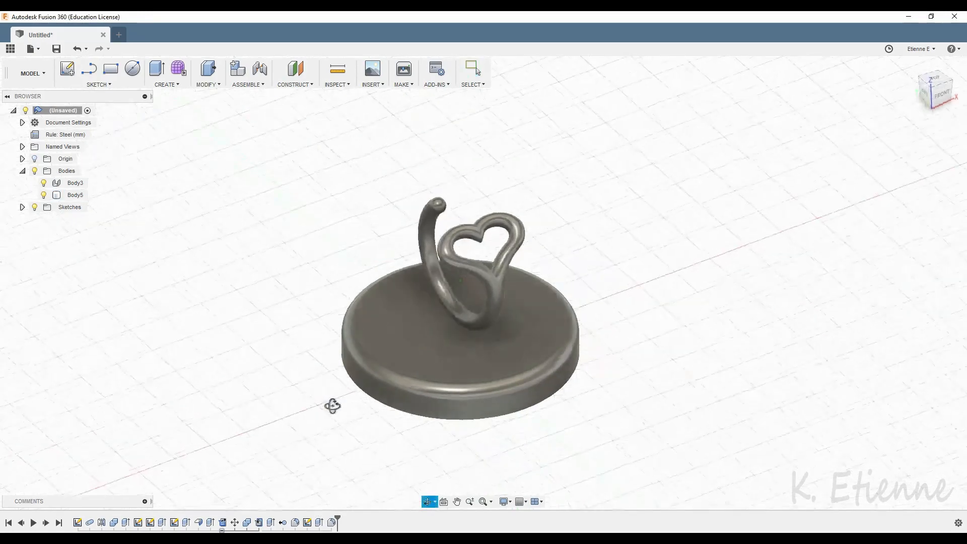
left_click(21, 64)
left_click(38, 148)
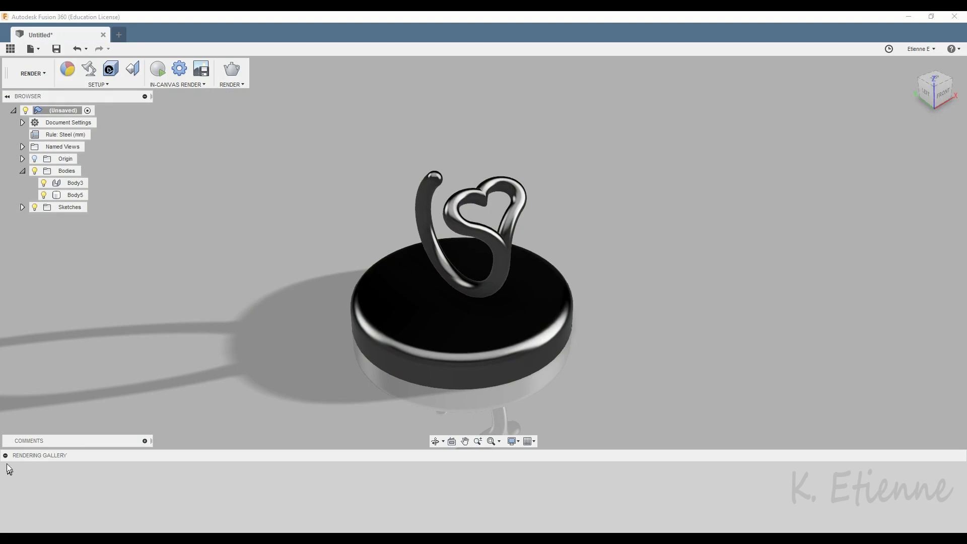
left_click(5, 455)
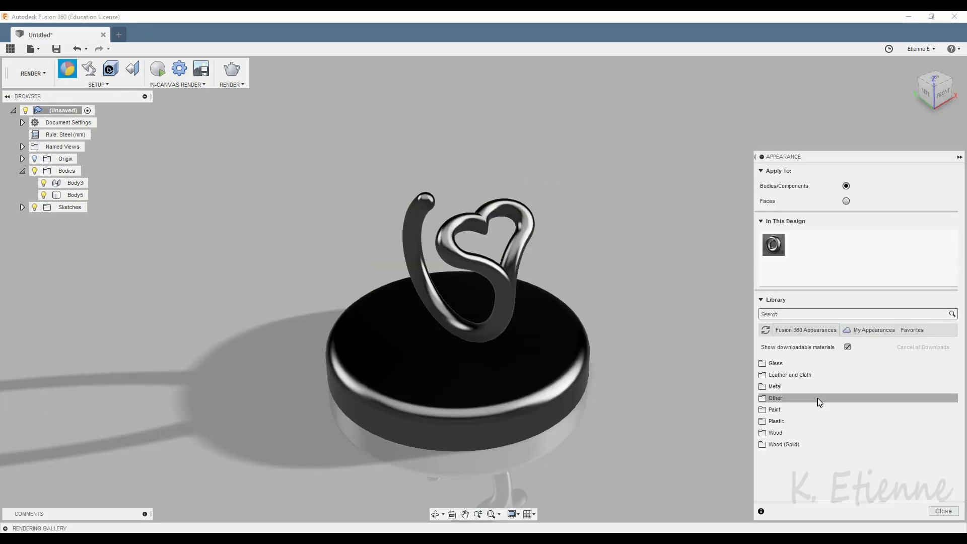
Apply the Leather (Generic) appearance from the Leather and Cloth library to the round base
left_click(764, 377)
left_click(770, 398)
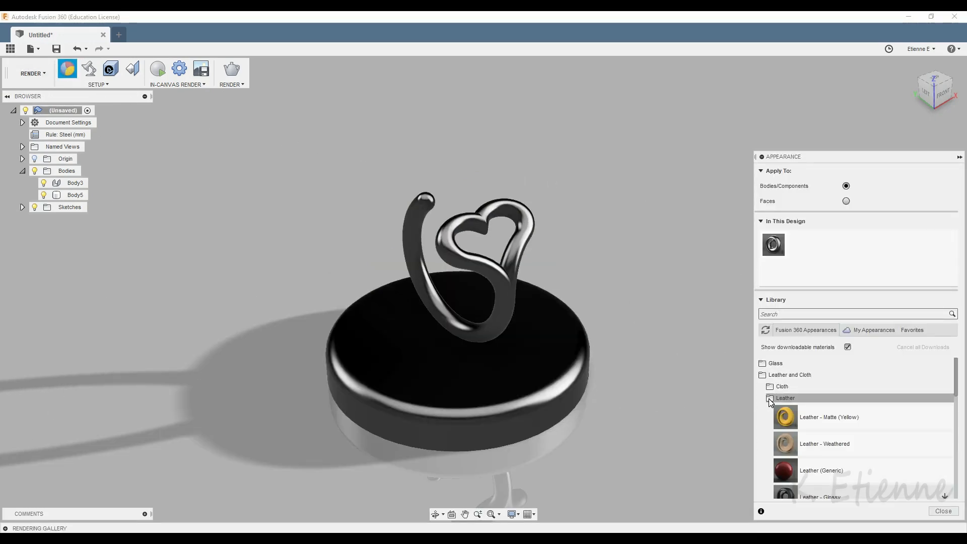
left_click_drag(783, 471, 557, 410)
left_click(770, 398)
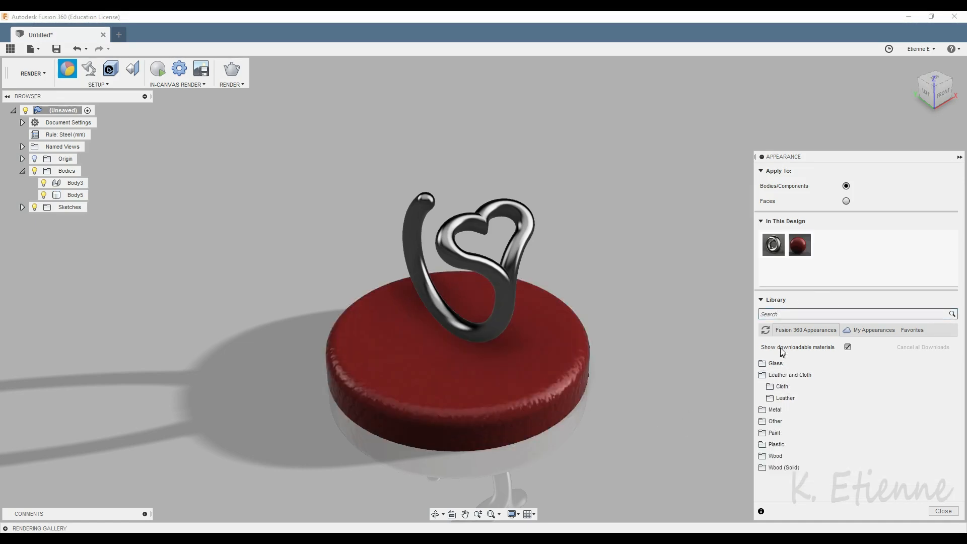
Search the appearance library for silver and apply Silver - Polished to the heart ring
left_click(789, 314)
type("SILVE")
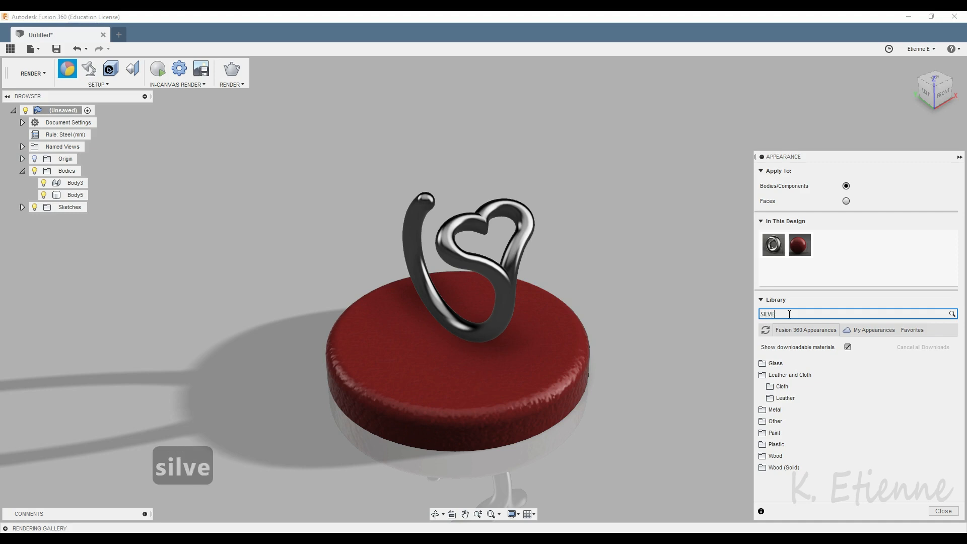
type("R")
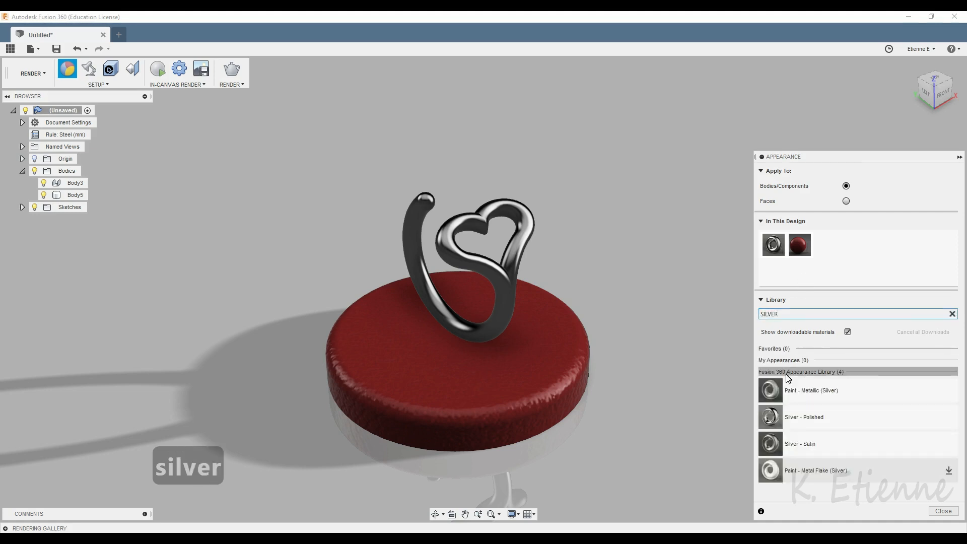
left_click_drag(771, 417, 552, 252)
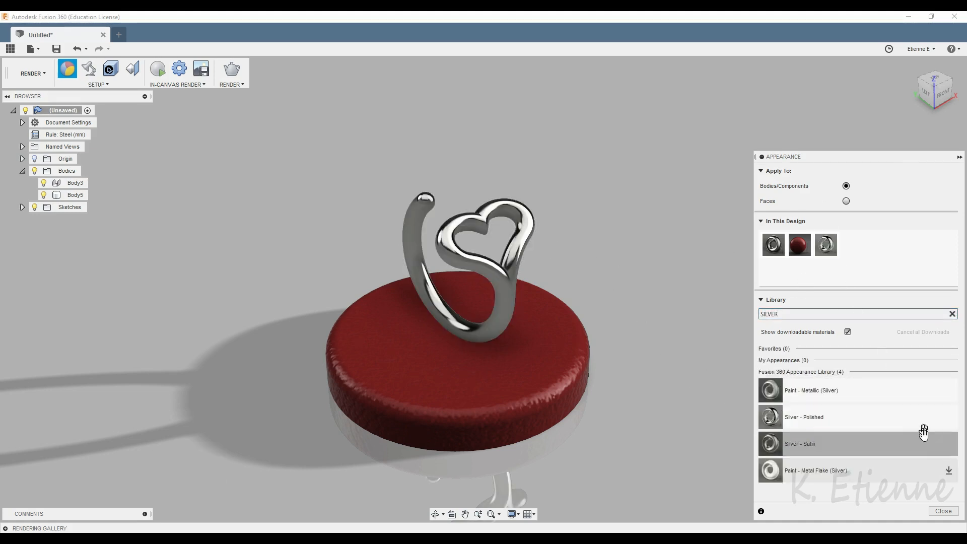
left_click(944, 511)
Examine the heart ring on its base up close and from several angles
left_click(512, 339)
middle_click_drag(543, 339, 547, 333, "shift")
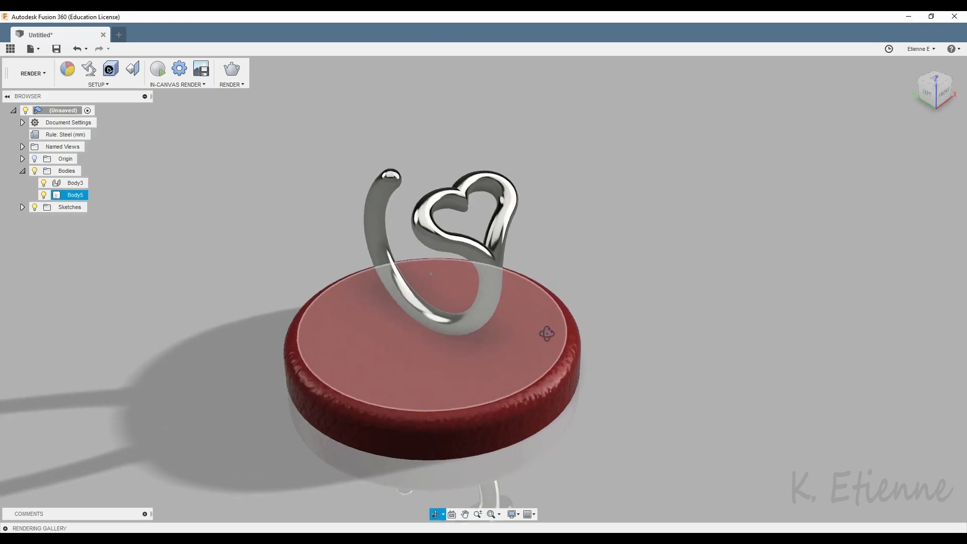
scroll(576, 264, "up", 3)
middle_click_drag(577, 263, 574, 263, "shift")
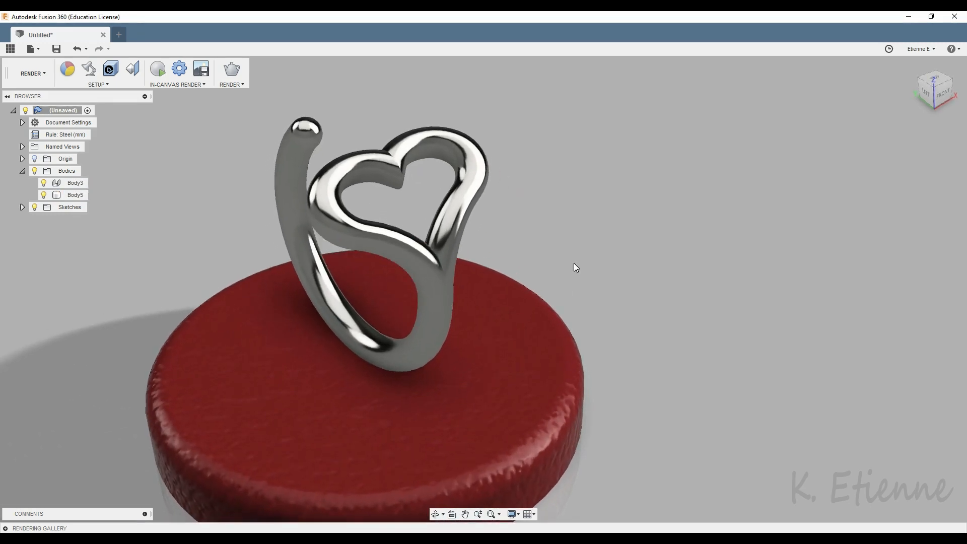
scroll(393, 239, "up", 2)
middle_click_drag(417, 246, 427, 272)
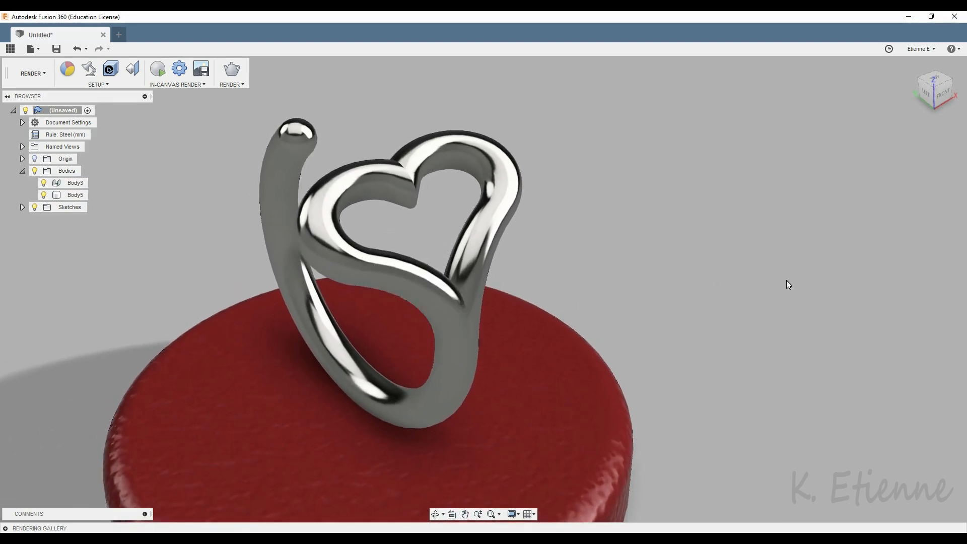
middle_click_drag(789, 285, 624, 287, "shift")
middle_click_drag(624, 288, 627, 288, "shift")
middle_click_drag(627, 287, 627, 287, "shift")
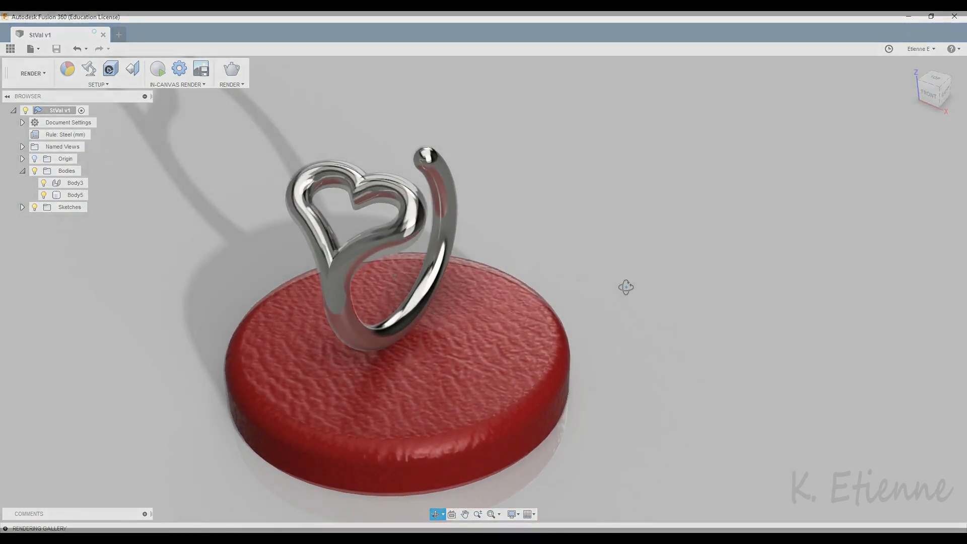
middle_click_drag(627, 288, 628, 285, "shift")
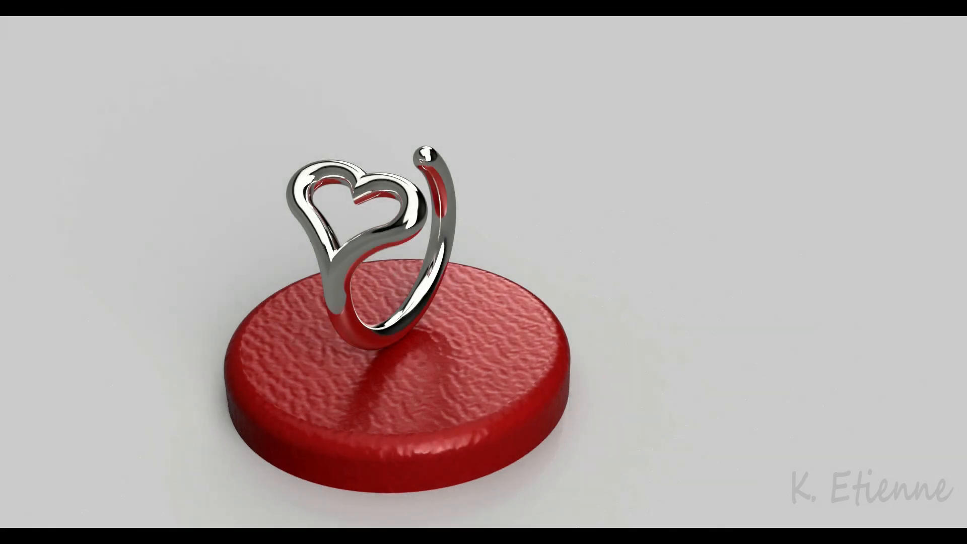